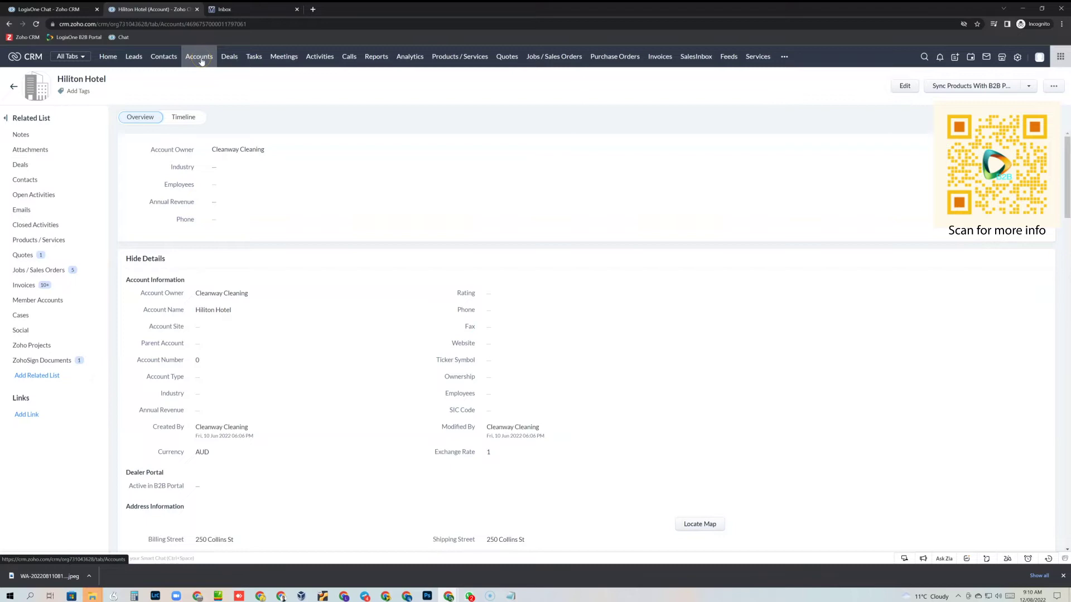
Step: Go back to the All Accounts list from the Hiliton Hotel account page
click(201, 60)
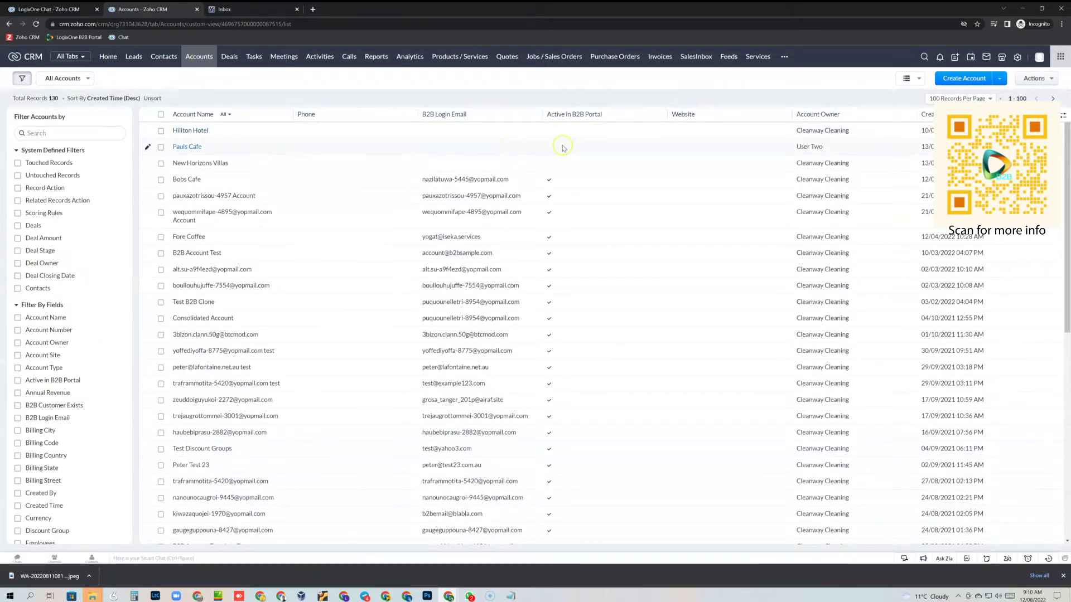
Step: Reopen Hiliton Hotel and inline-edit Active in B2B Portal to ticked, saving it
click(196, 134)
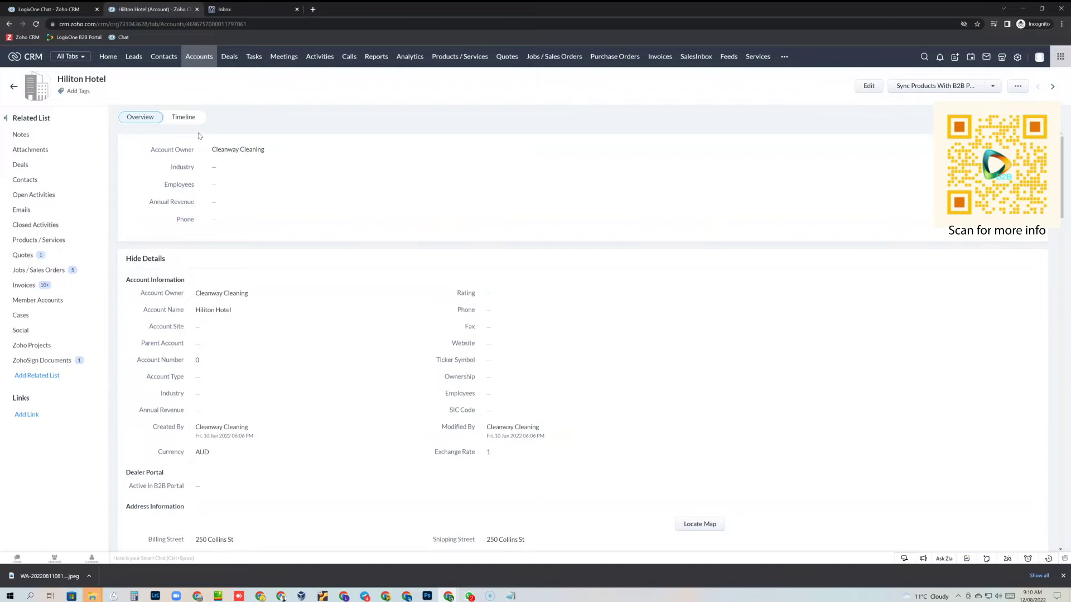
scroll(362, 270, down, 2)
click(203, 366)
click(202, 357)
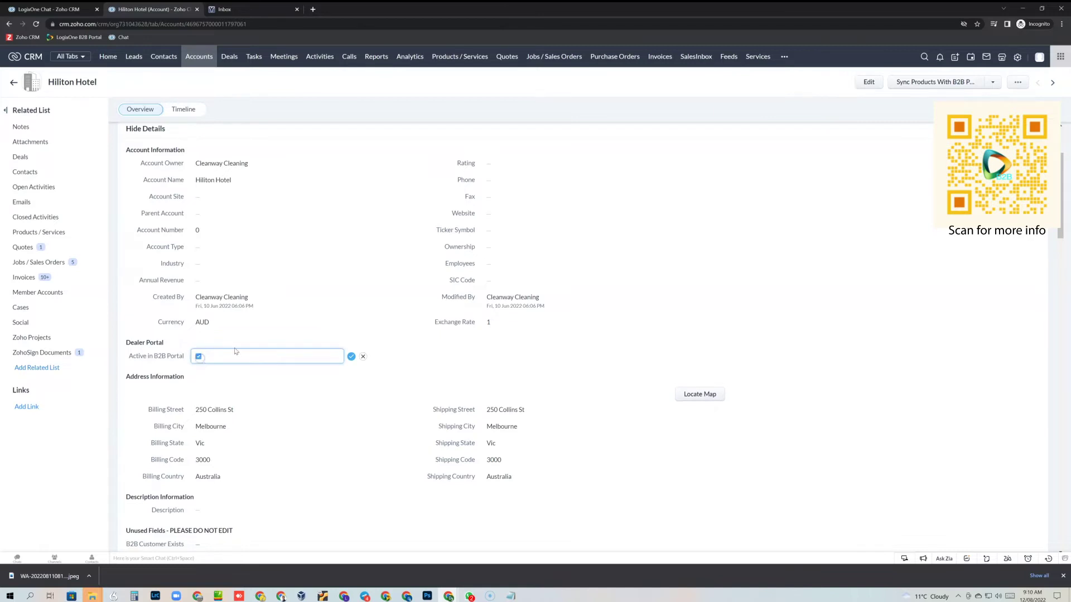
click(351, 357)
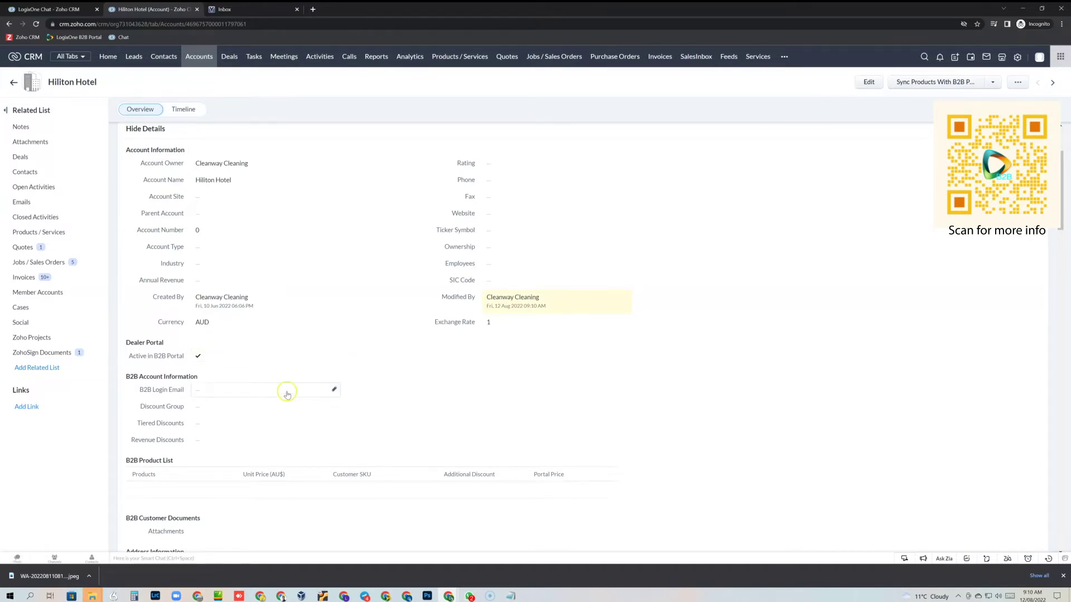
click(869, 83)
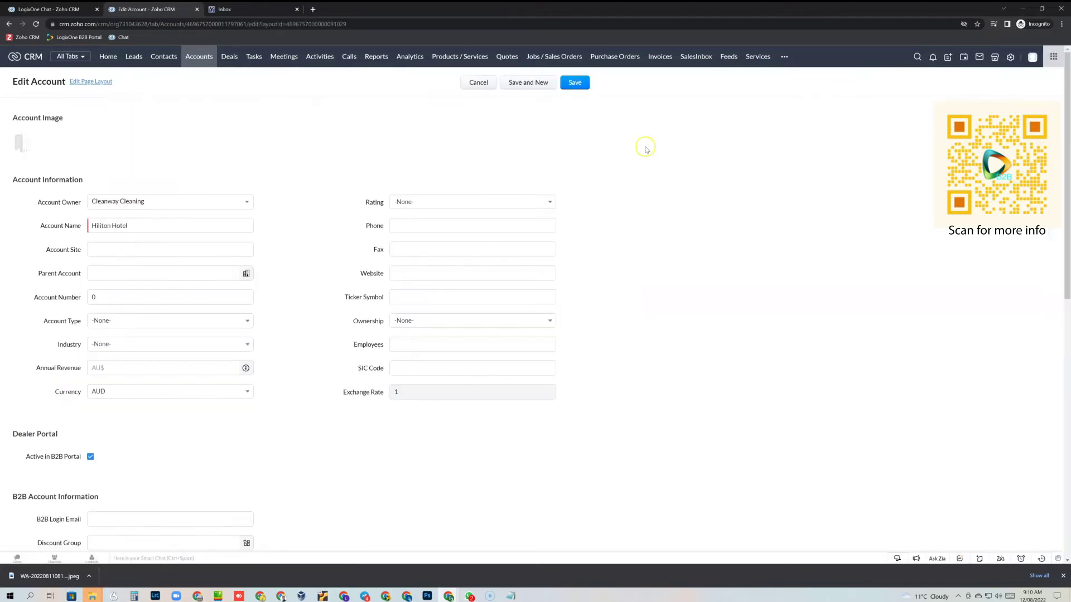
Step: Paste the customer's portal e-mail address into the B2B Login Email field
scroll(314, 313, down, 3)
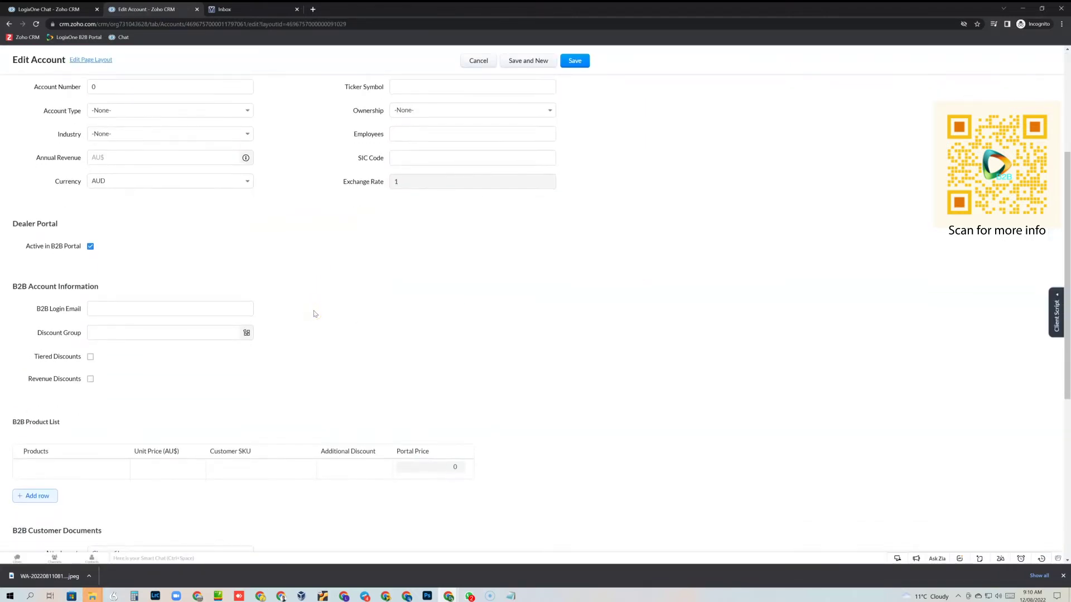
click(104, 308)
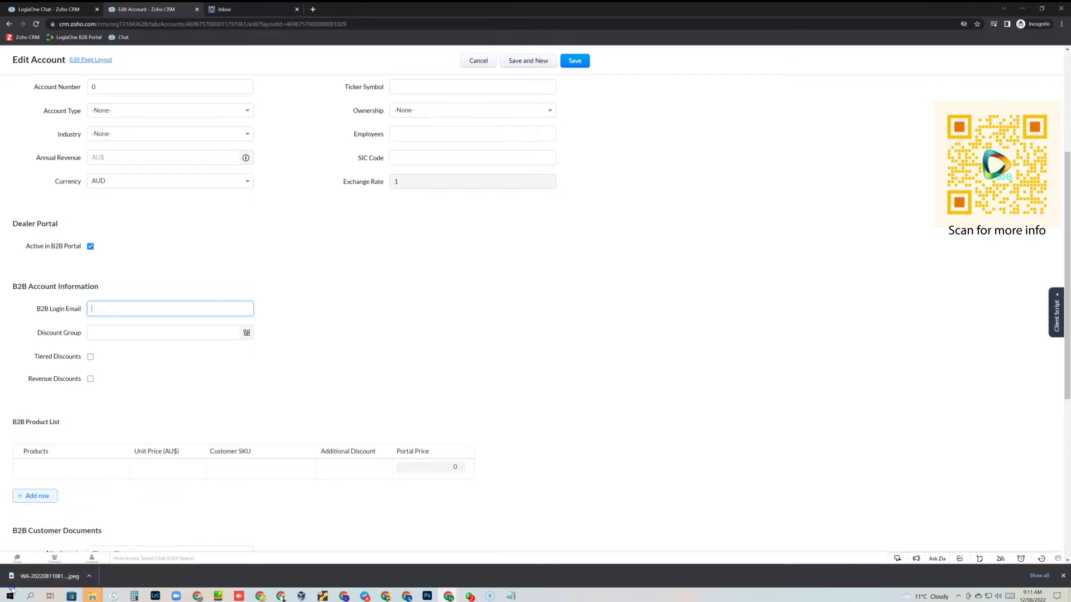
click(95, 310)
key(ctrl+v)
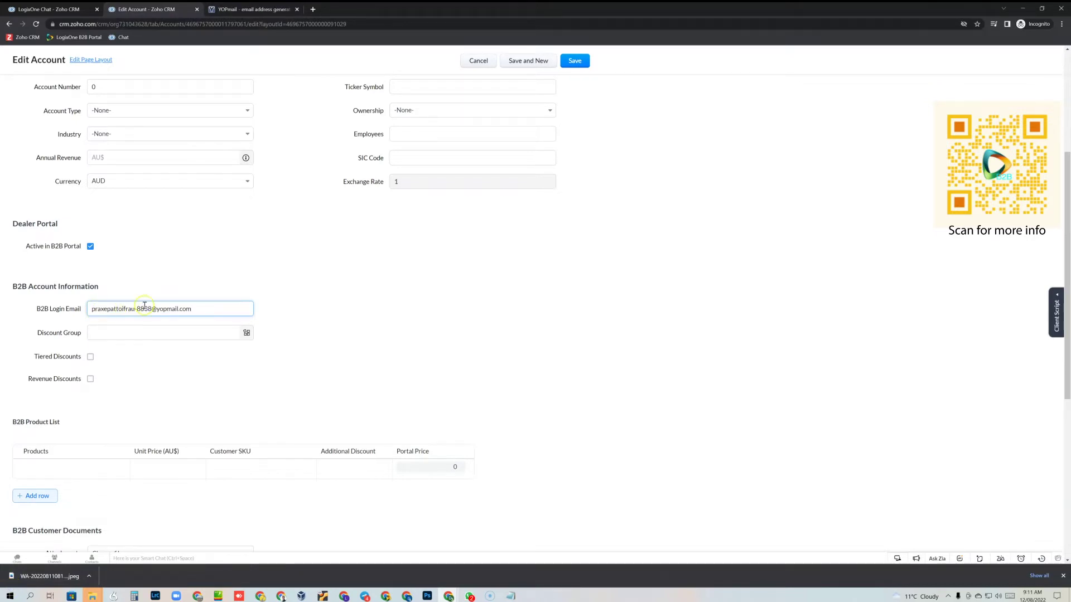
click(208, 335)
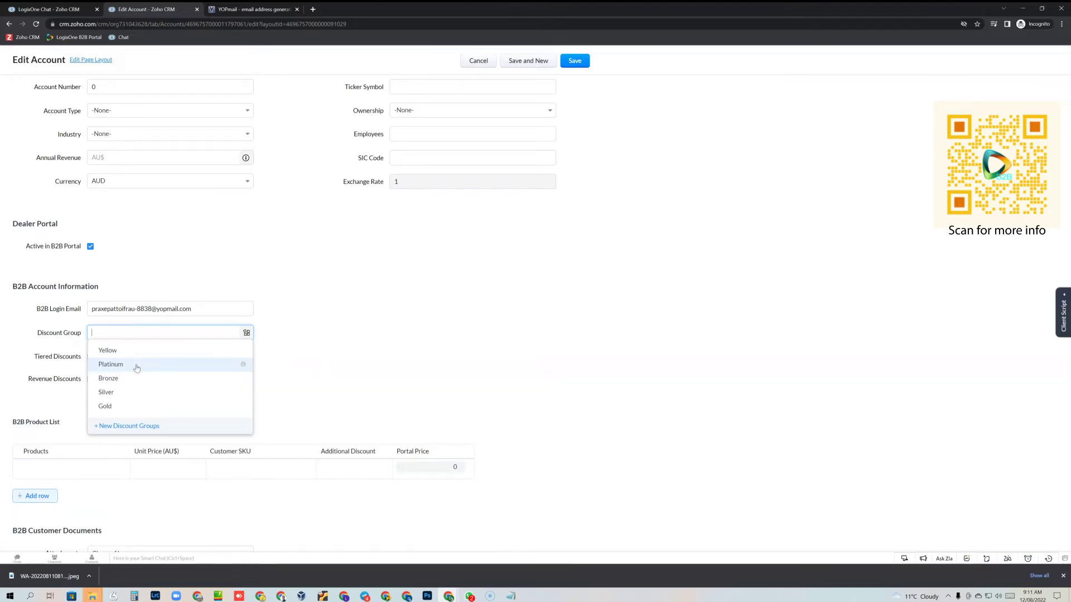
Step: Set Discount Group to Yellow and tick Tiered Discounts and Revenue Discounts
click(119, 356)
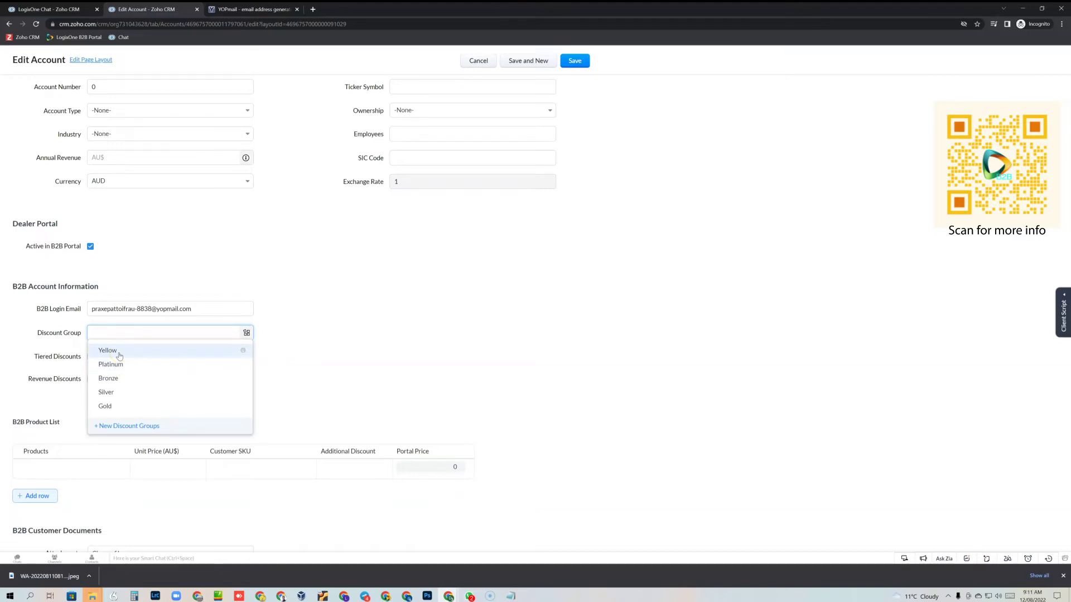
click(121, 411)
click(132, 350)
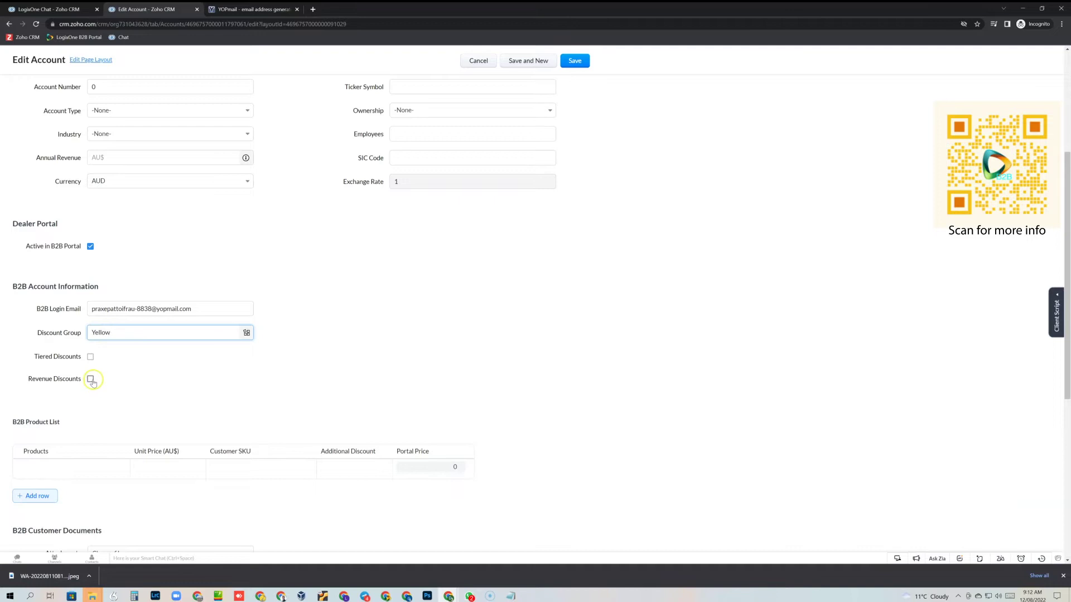
click(91, 356)
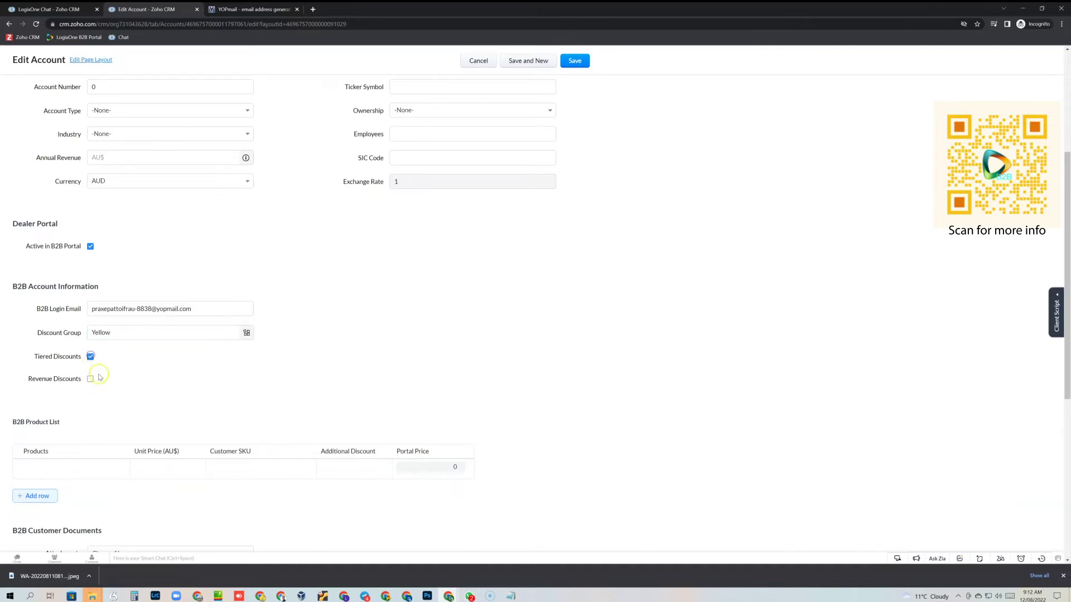
click(90, 380)
click(80, 468)
Step: Add Emergency Cleaning Service and 1 Hour Clean as the first two B2B products
click(66, 468)
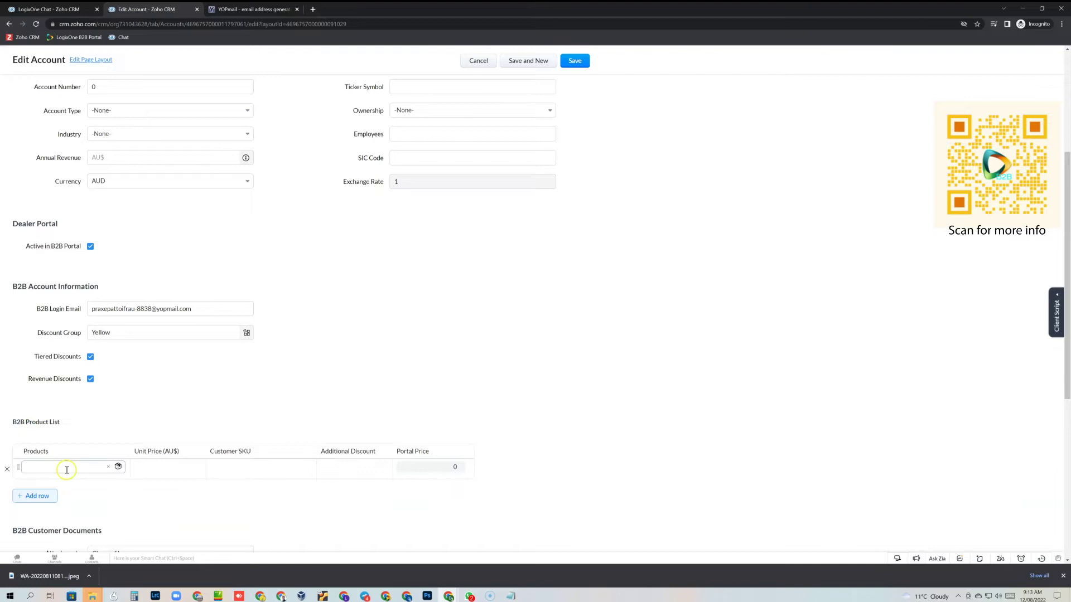
click(63, 469)
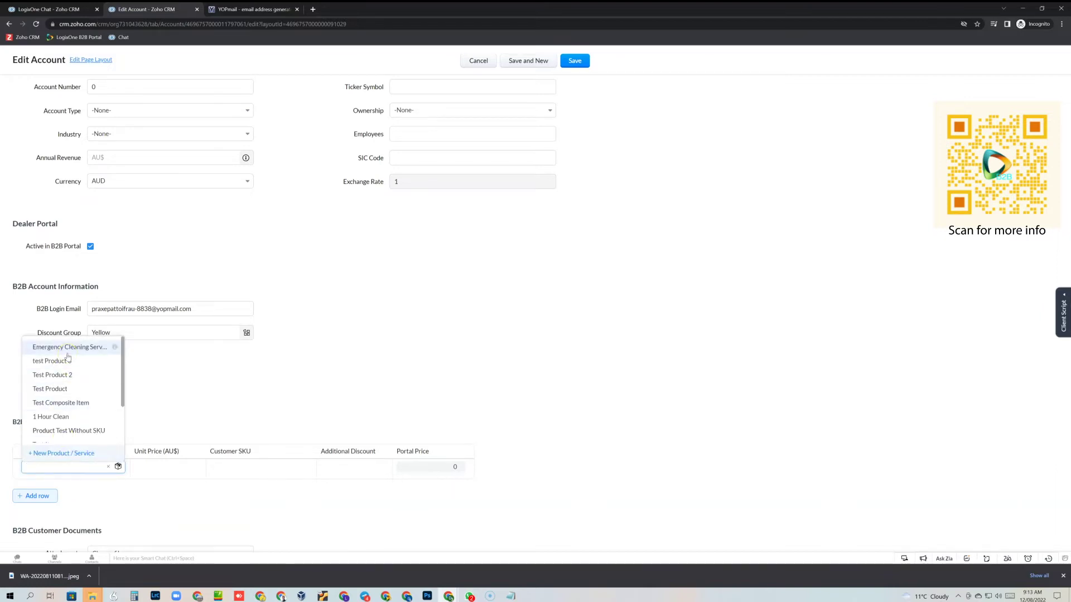
click(64, 380)
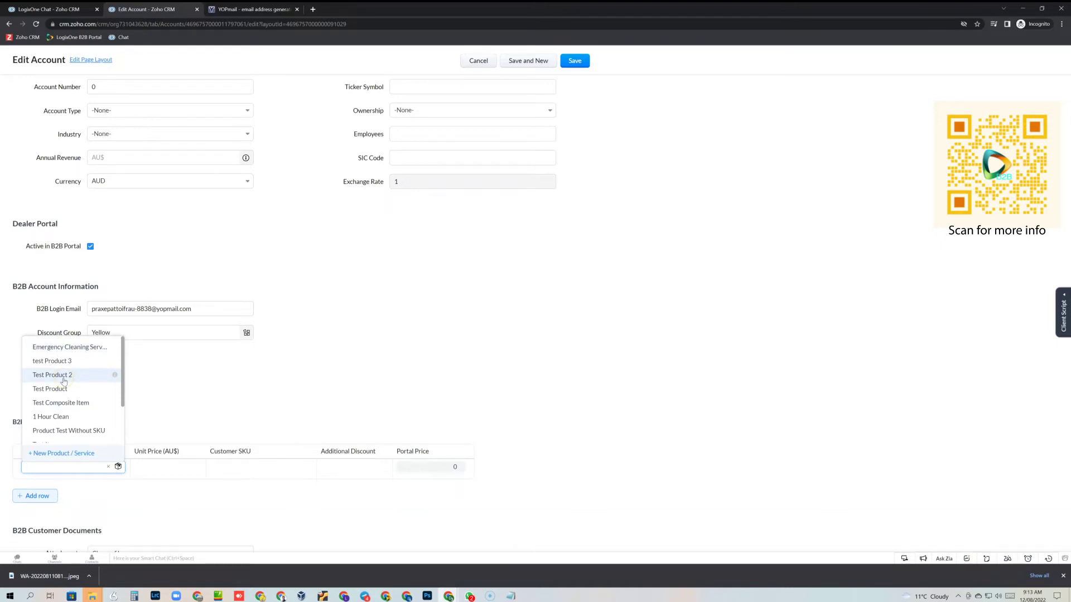
click(71, 347)
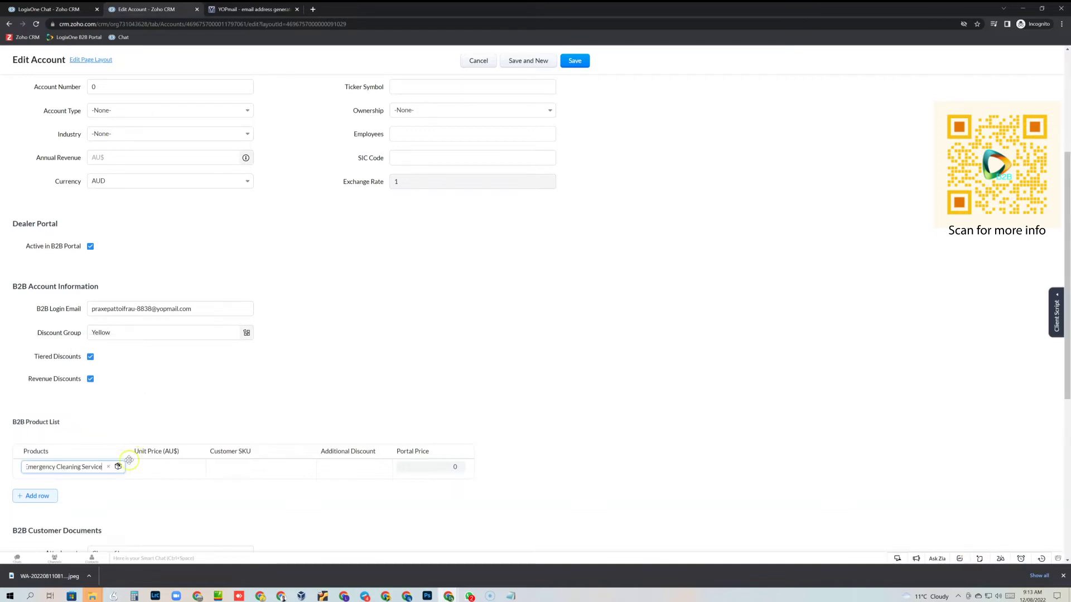
click(29, 495)
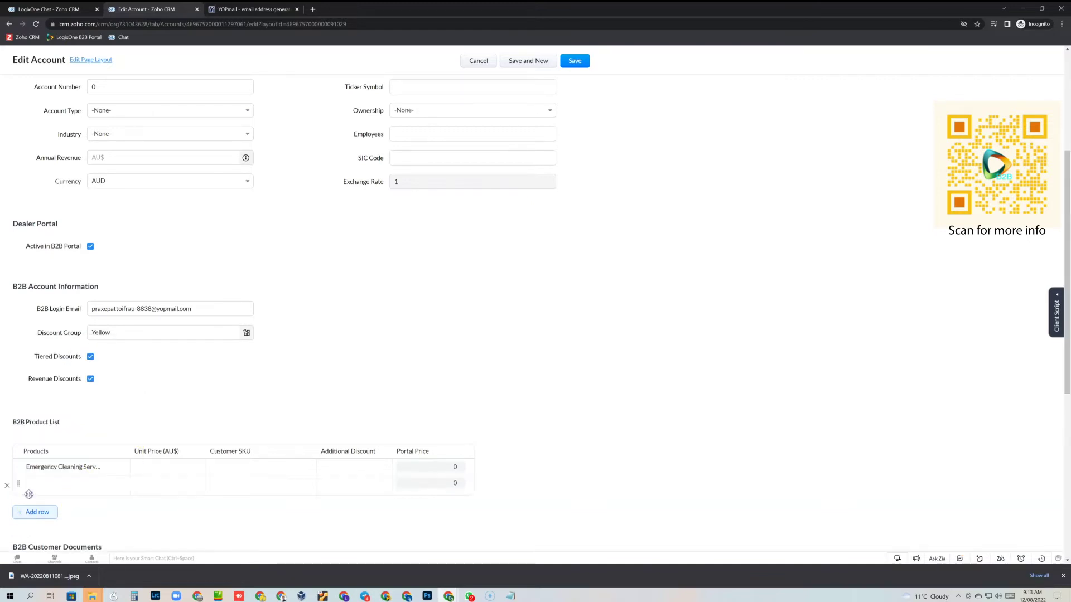
click(35, 482)
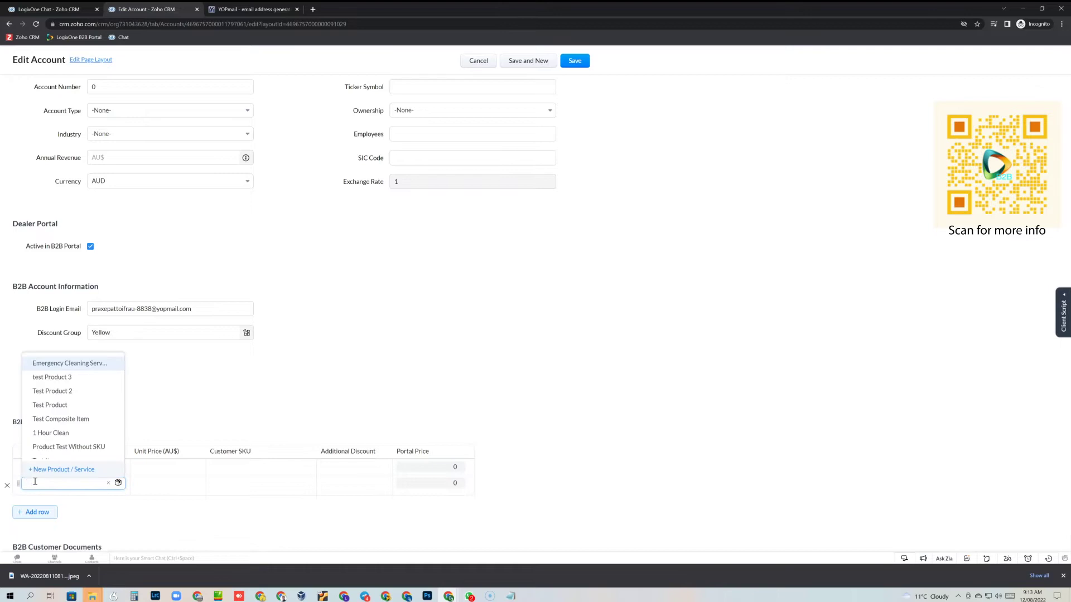
click(69, 434)
Step: Add Carpet Steam Cleaning and Kintamani Coffee 250gr as the third and fourth products
click(37, 512)
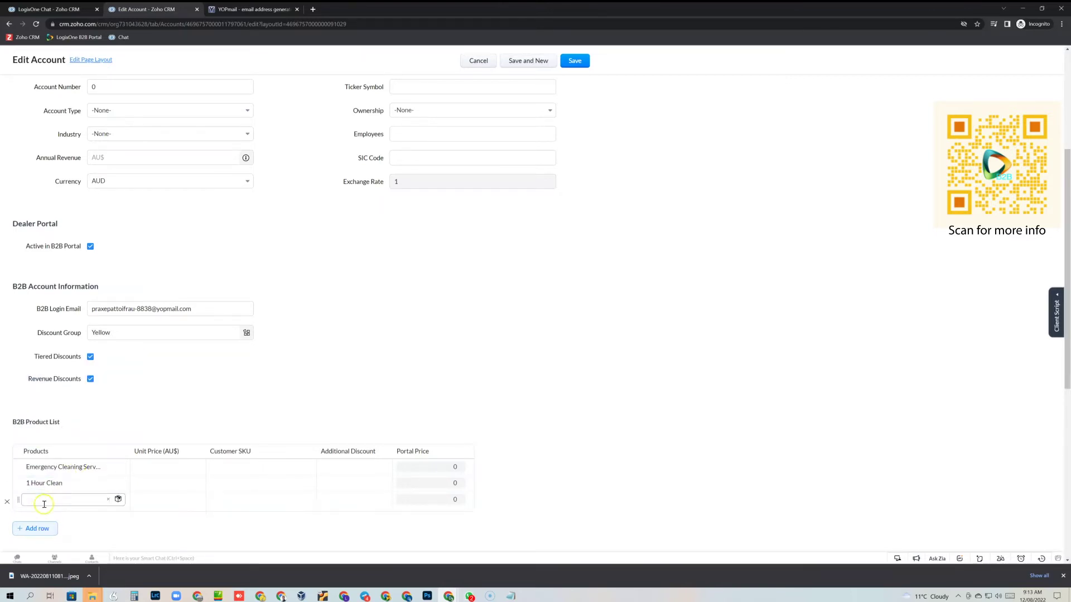
click(41, 498)
scroll(81, 438, down, 3)
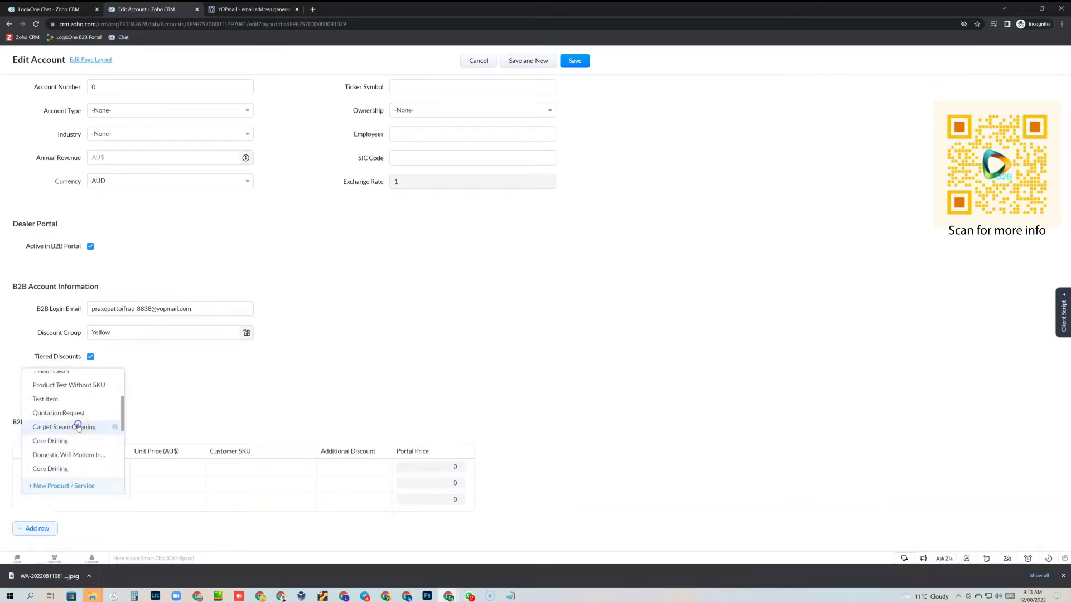
click(78, 428)
click(35, 532)
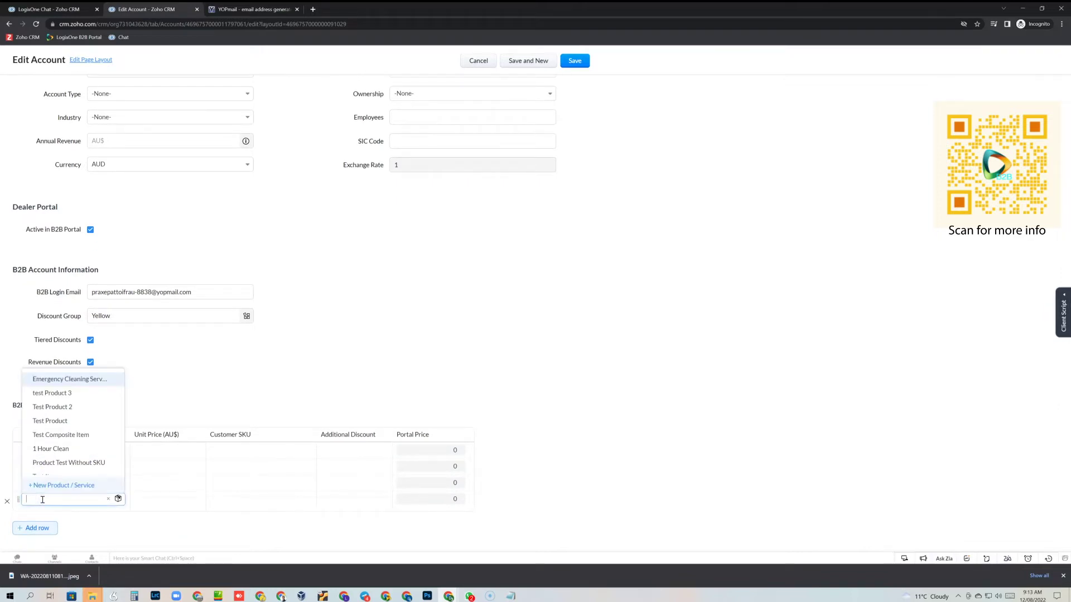
scroll(67, 443, down, 2)
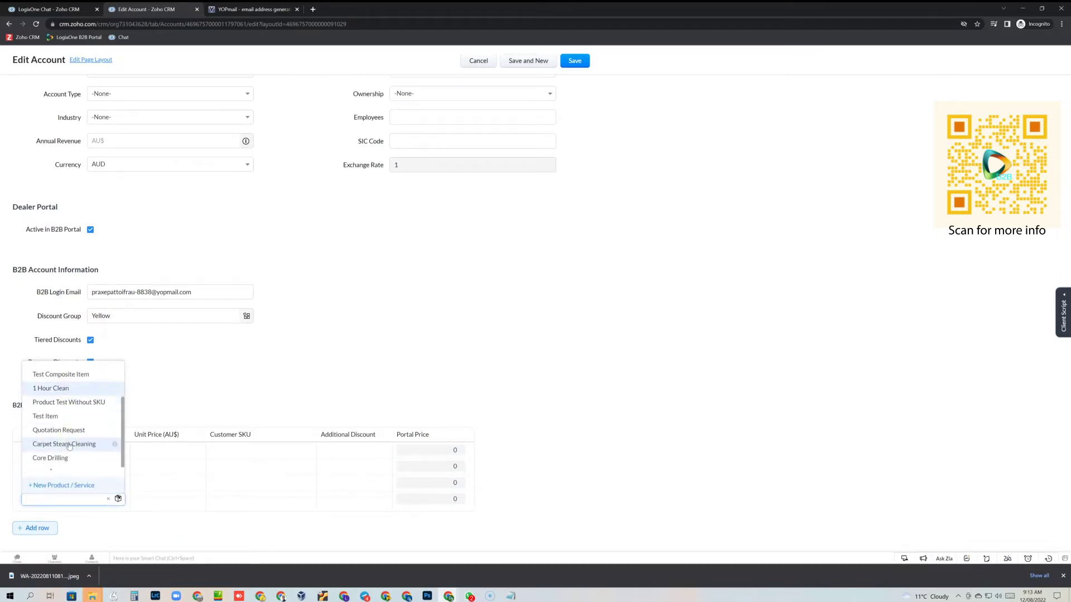
scroll(69, 446, down, 1)
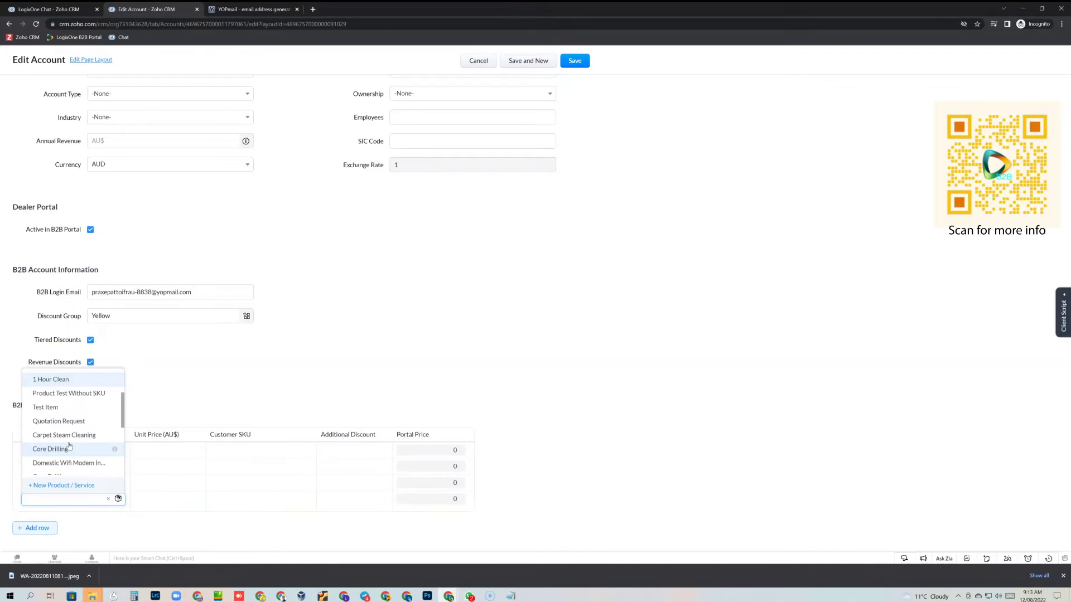
scroll(70, 441, down, 3)
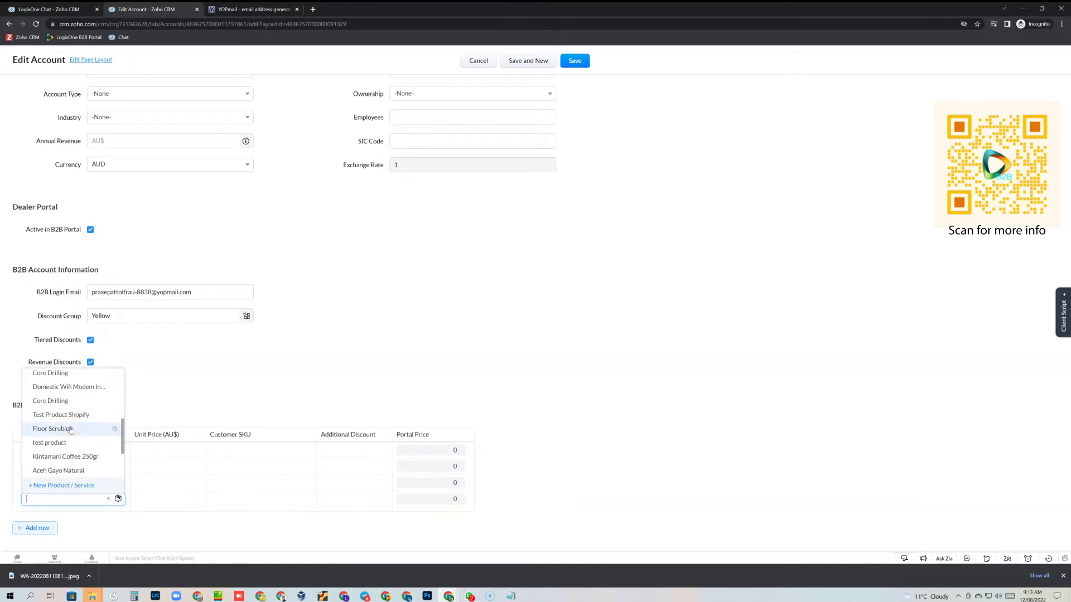
click(71, 456)
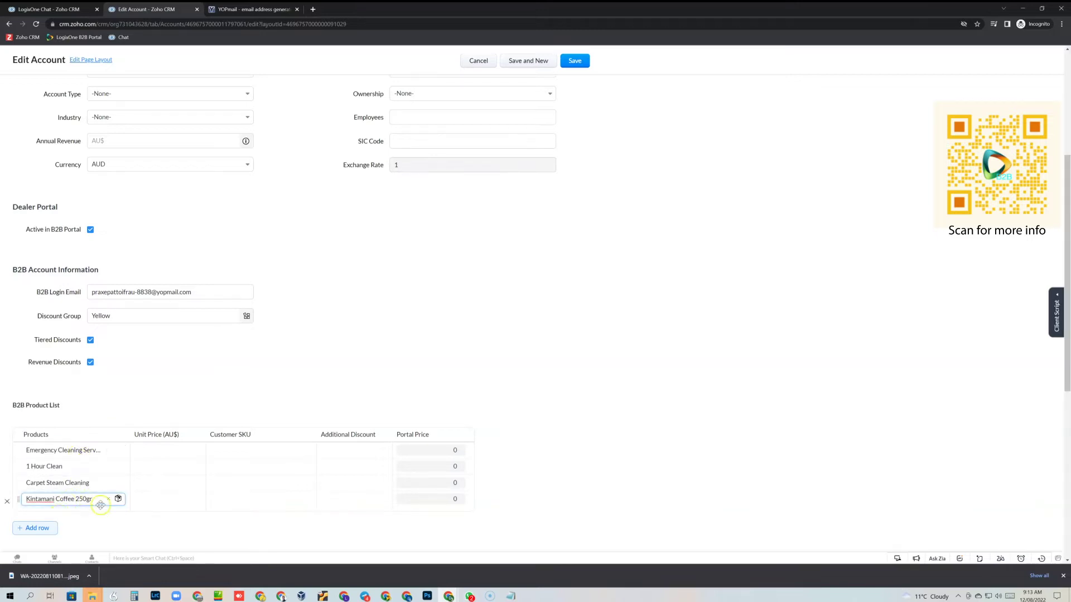
scroll(381, 368, down, 1)
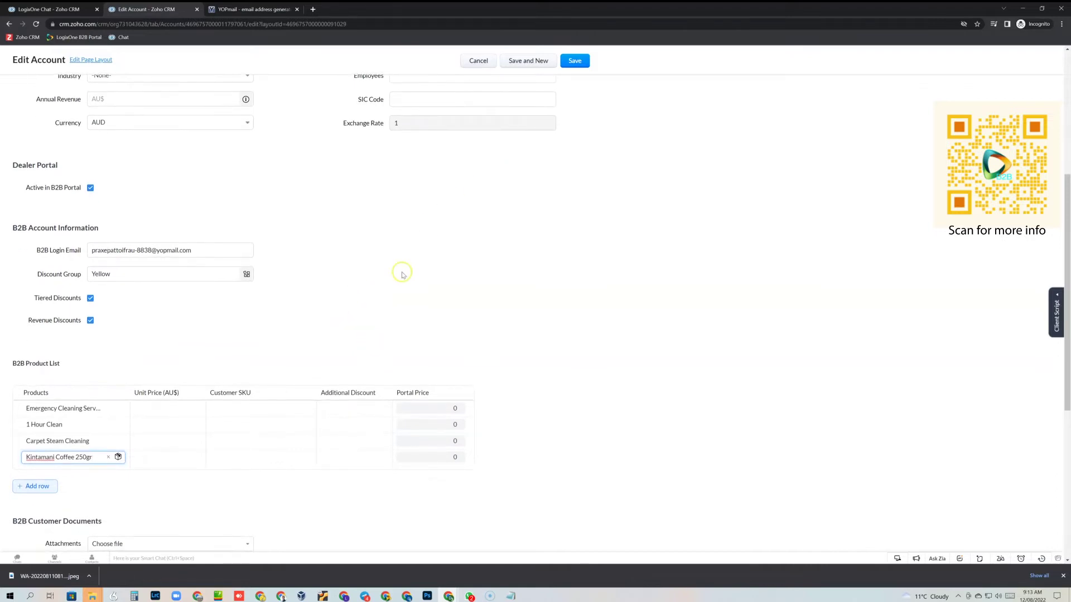
scroll(403, 298, down, 1)
scroll(406, 297, down, 1)
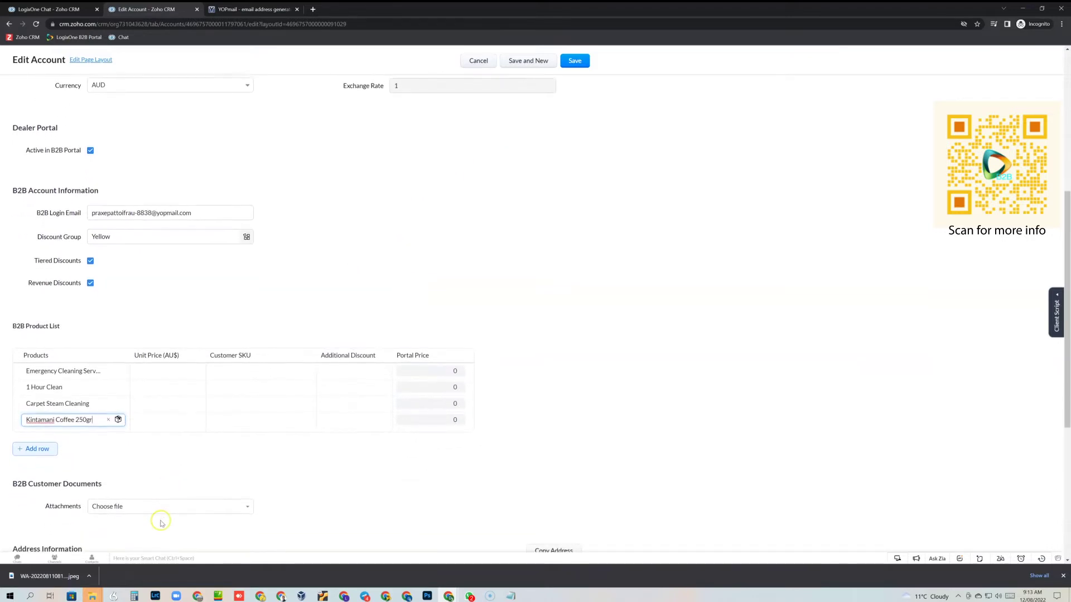
Step: Upload a PDF from the computer and attach it under B2B Customer Documents
click(126, 505)
click(132, 420)
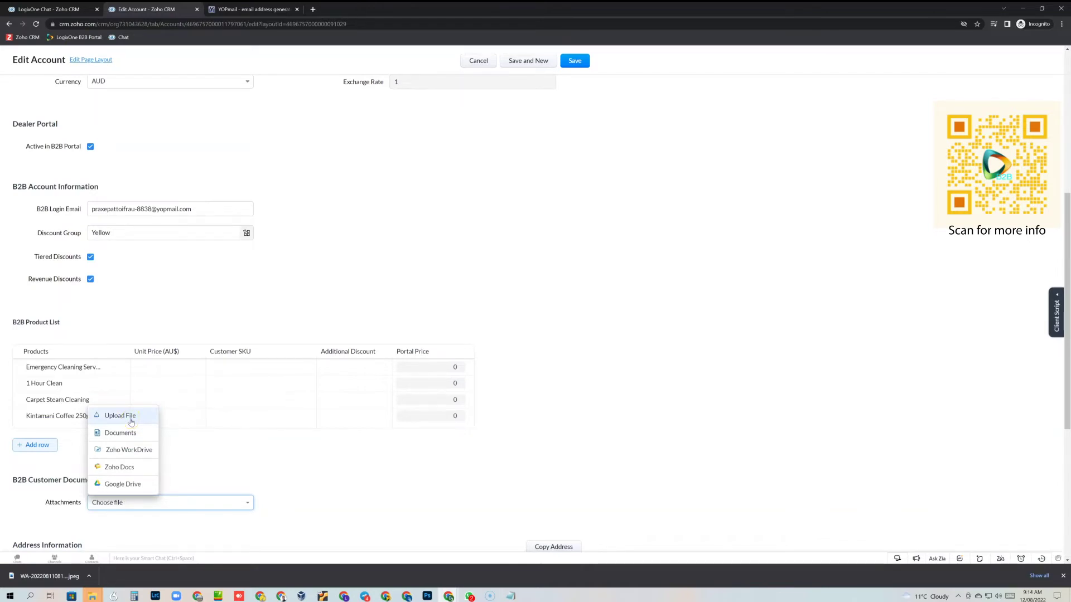
click(131, 418)
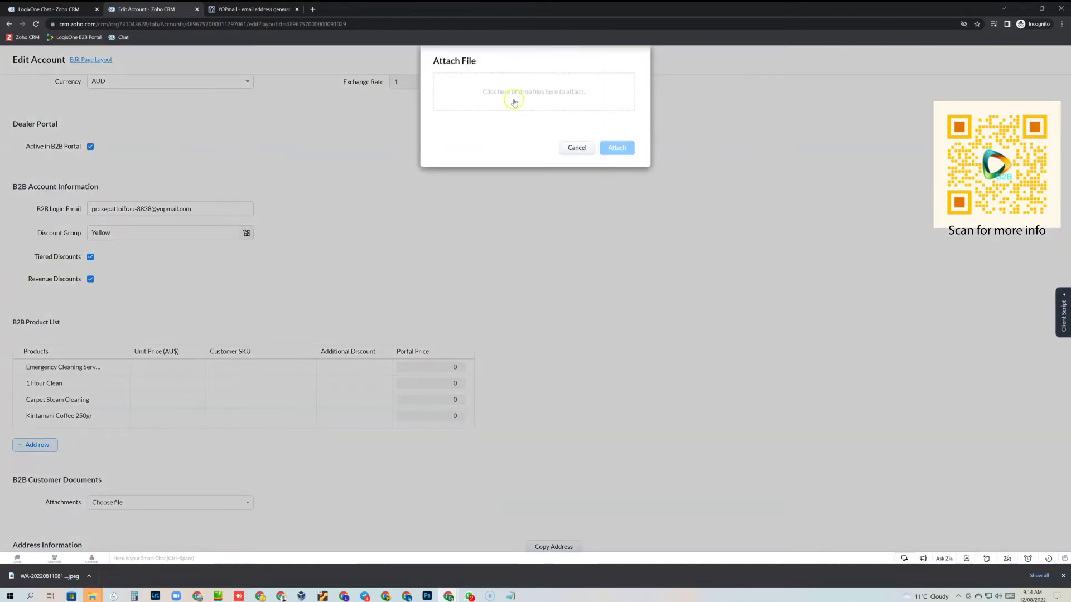
click(519, 96)
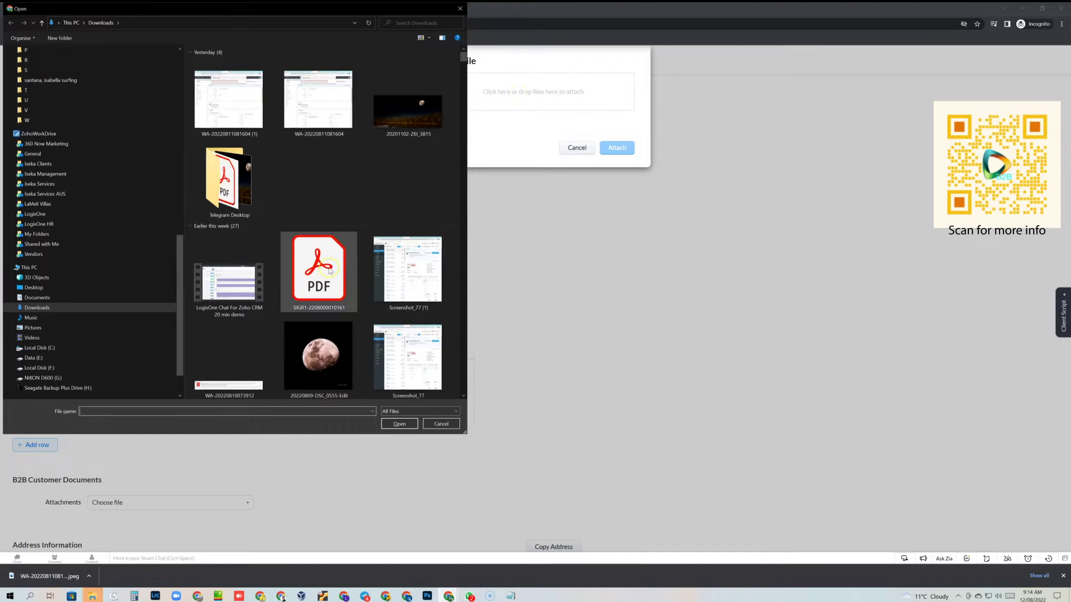
click(329, 270)
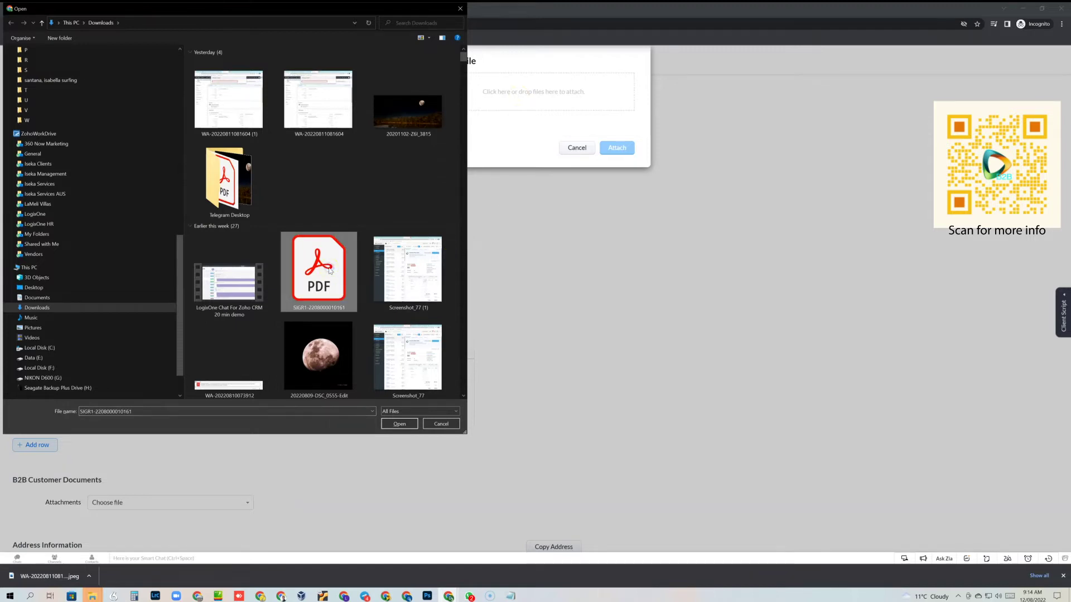
click(394, 425)
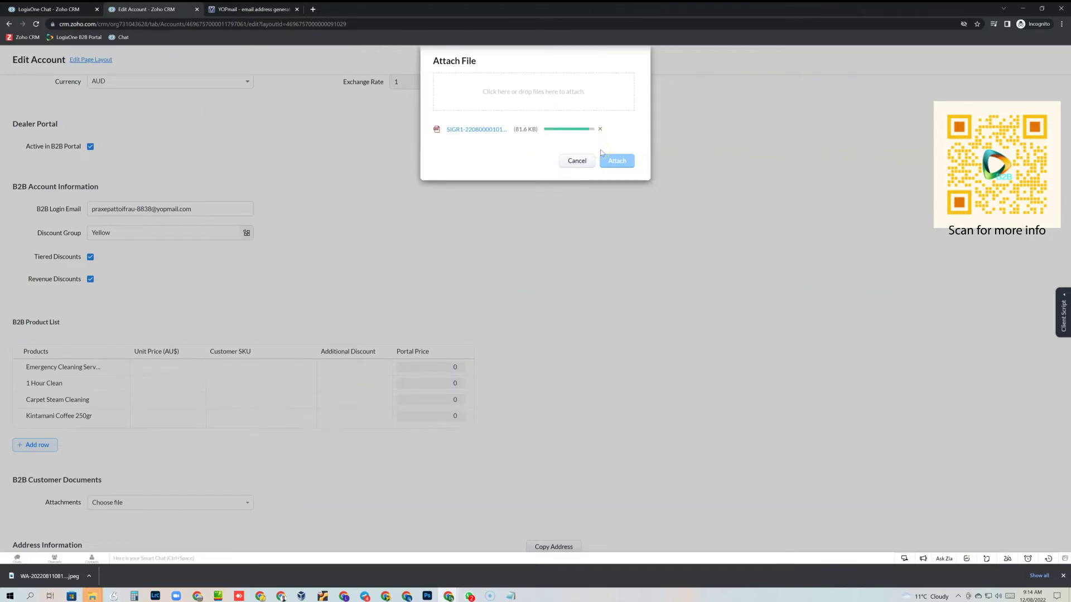
click(623, 164)
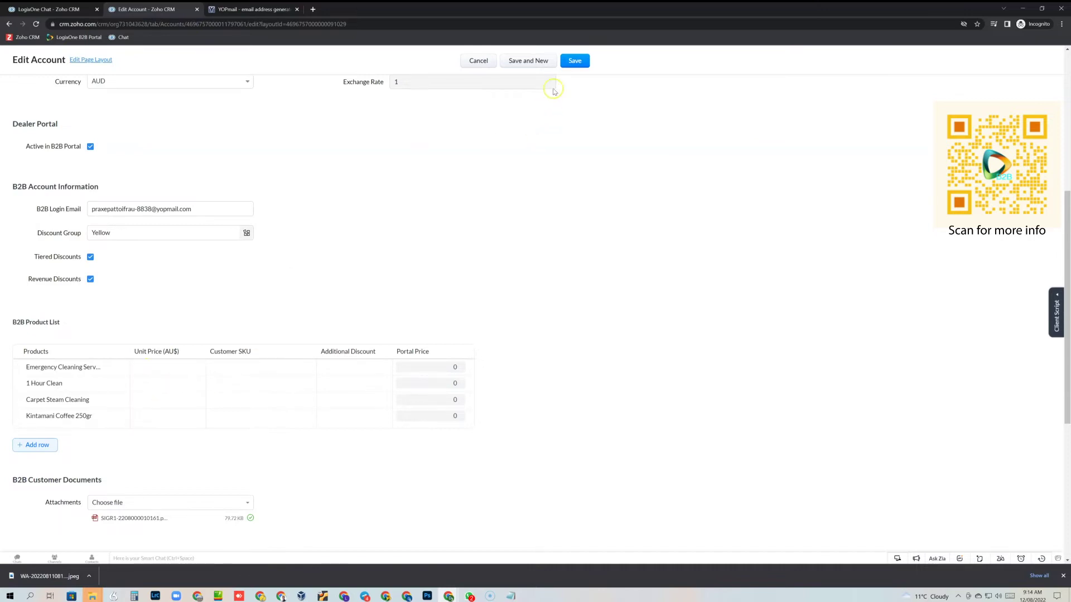
Step: Save the account and review its B2B details and four-product list
click(574, 62)
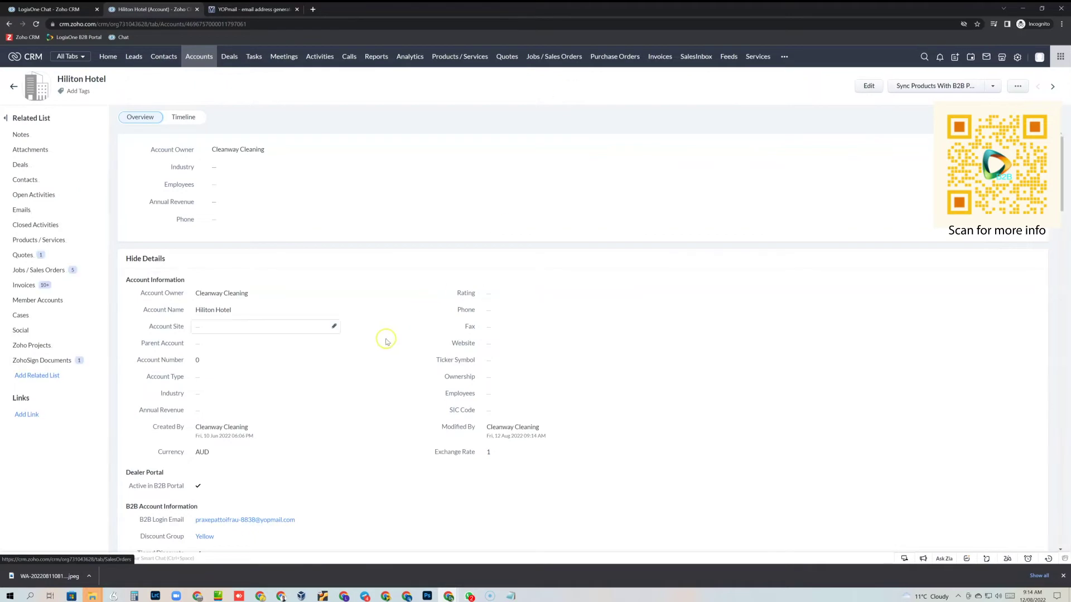
scroll(368, 343, down, 3)
scroll(371, 343, down, 2)
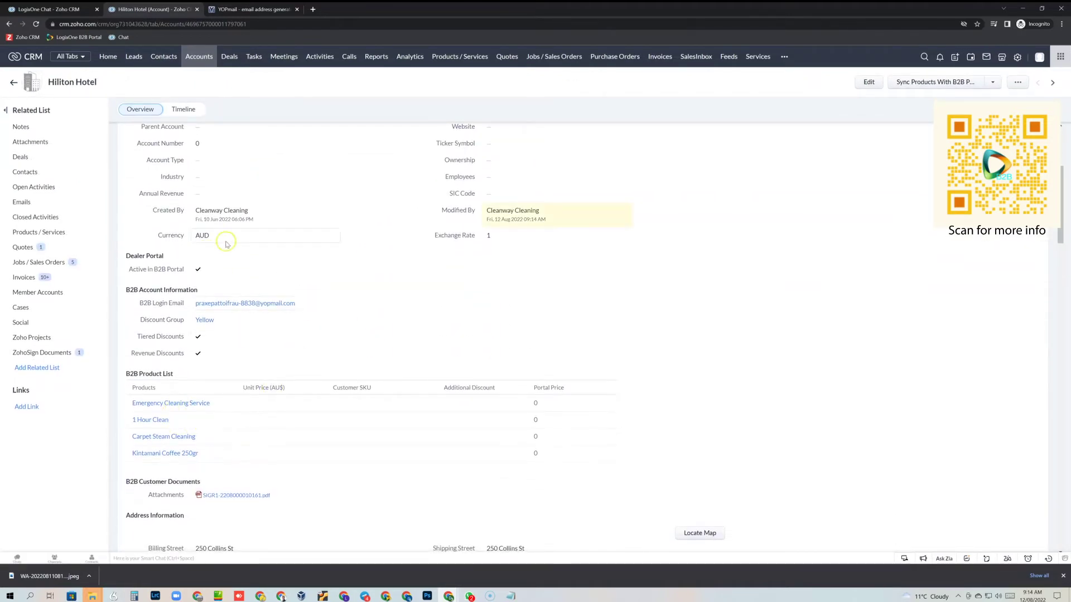
Step: Reload the account page and check product prices 62.5, 29.5, 1.63 and 8.78
click(36, 25)
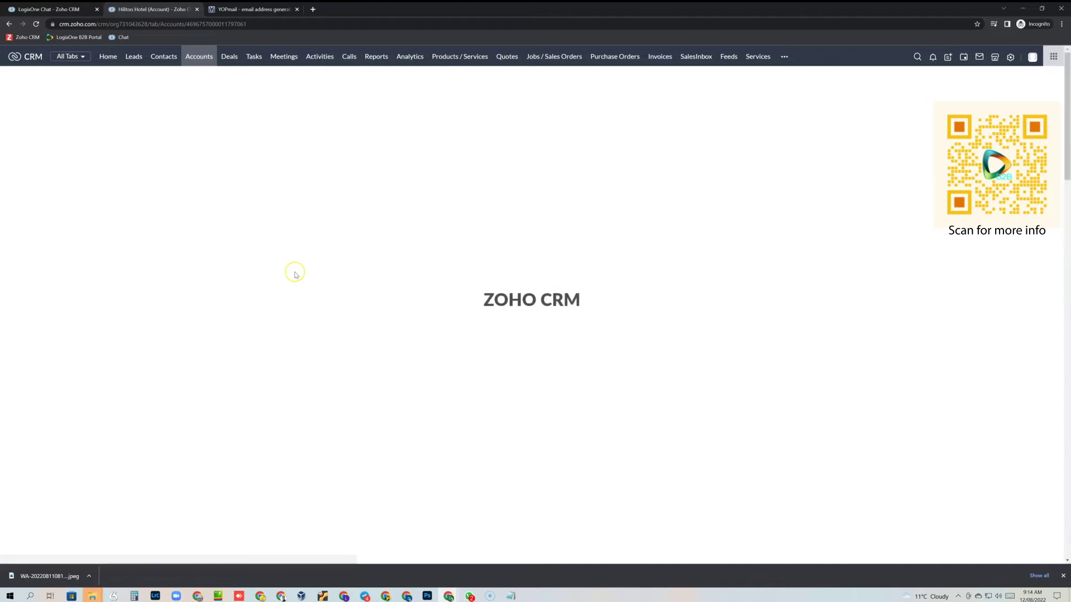
scroll(296, 273, down, 5)
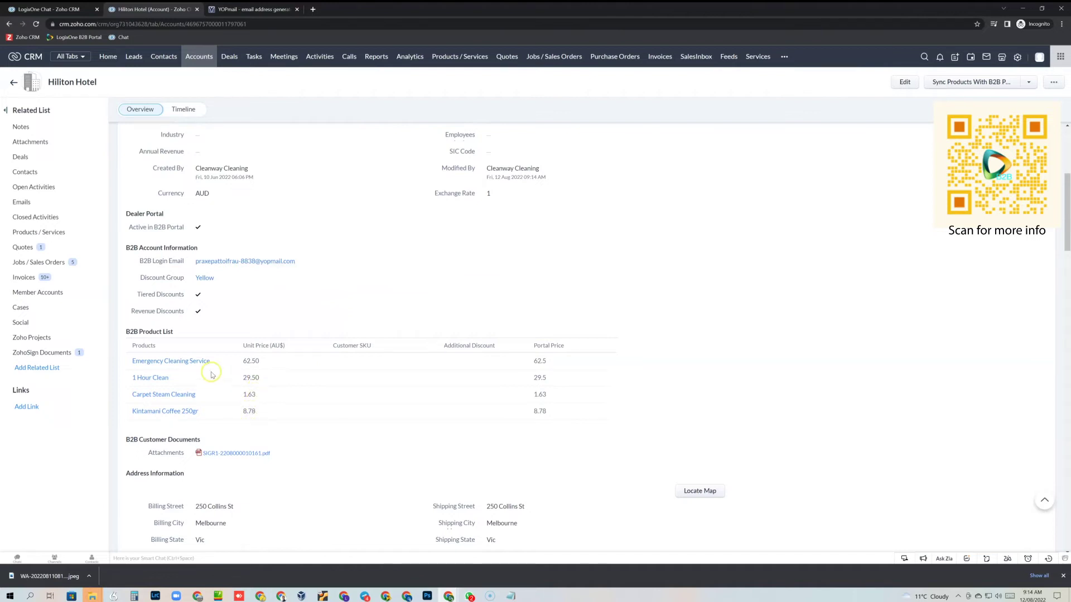
mouse_move(205, 366)
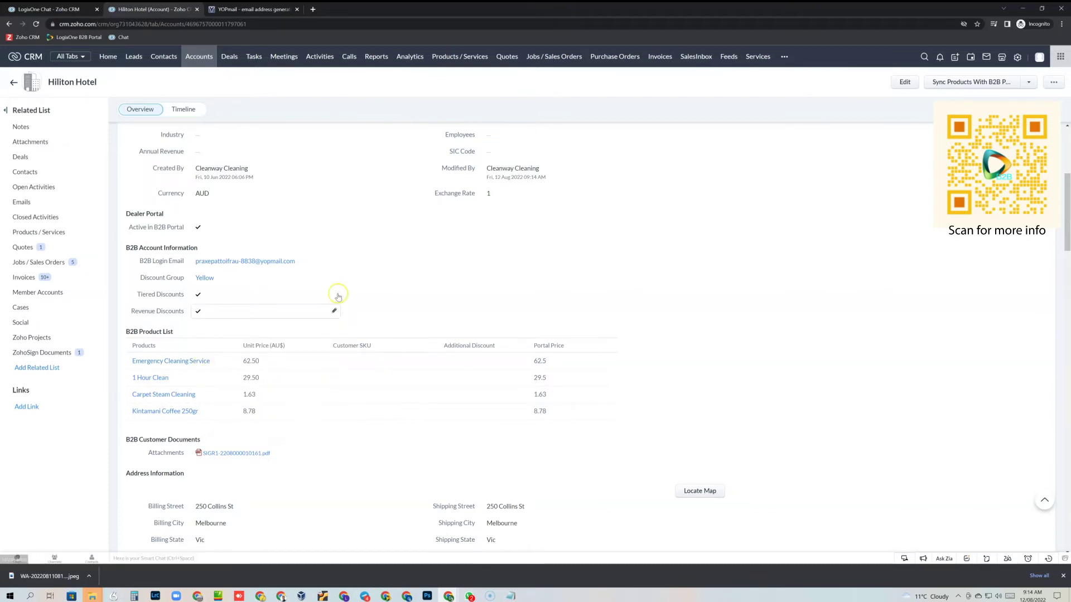
click(249, 365)
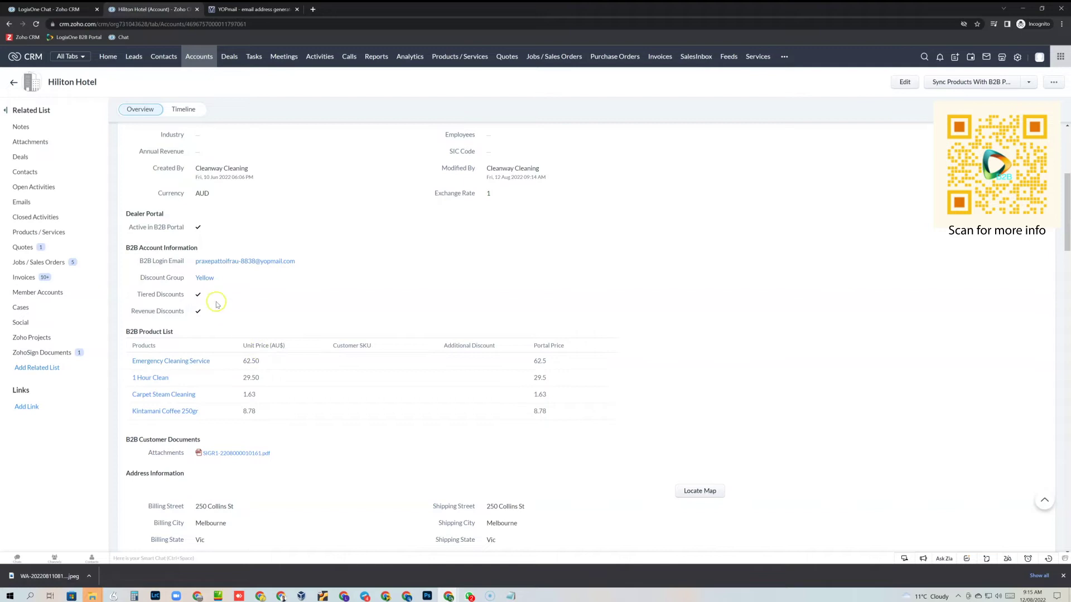
mouse_move(210, 280)
Step: Enter customer SKUs 123, 456, 789, 689 and additional discounts 10 and 5
click(900, 85)
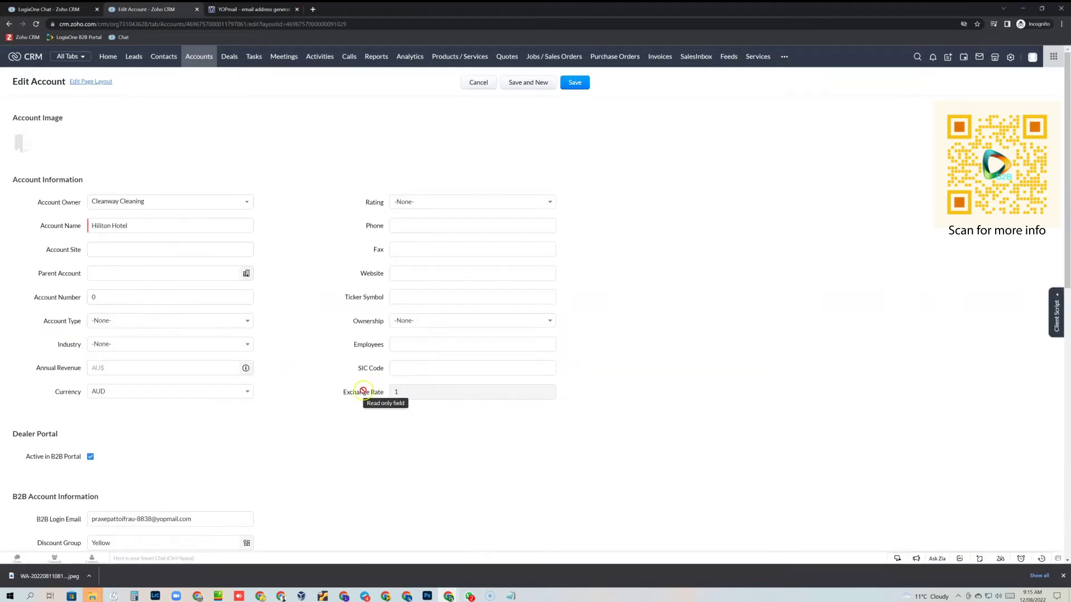
scroll(363, 391, down, 5)
click(263, 384)
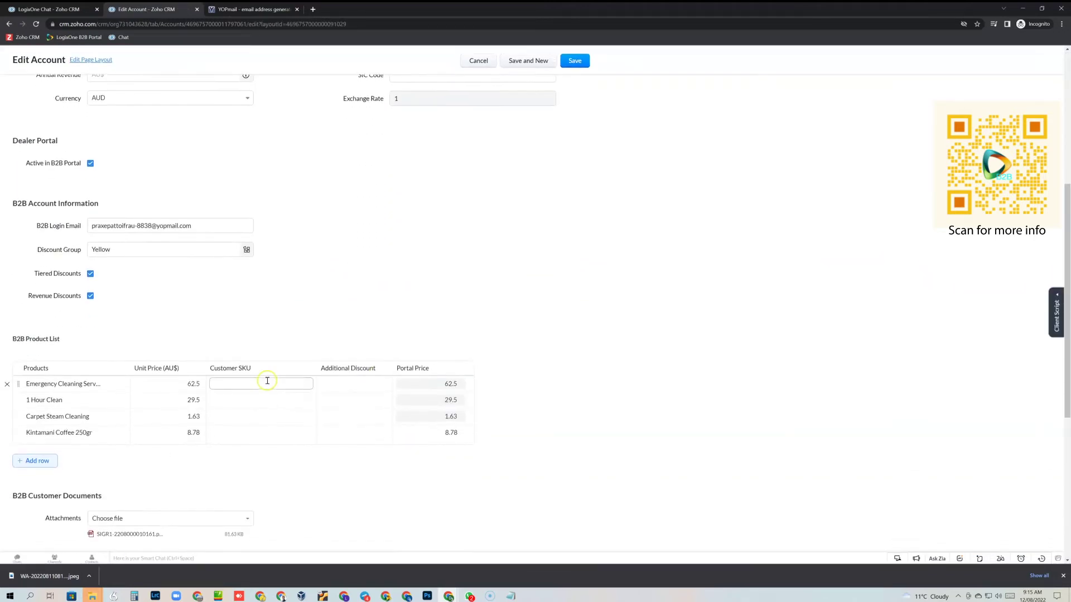
text(123)
click(248, 402)
text(456)
click(248, 415)
text(789)
click(245, 433)
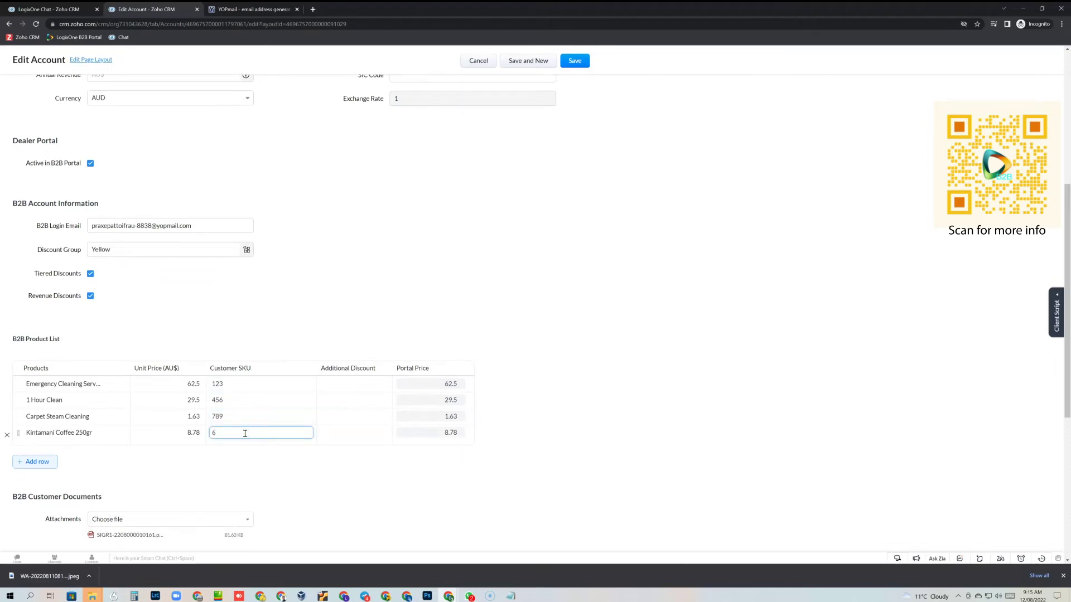
text(689)
click(358, 385)
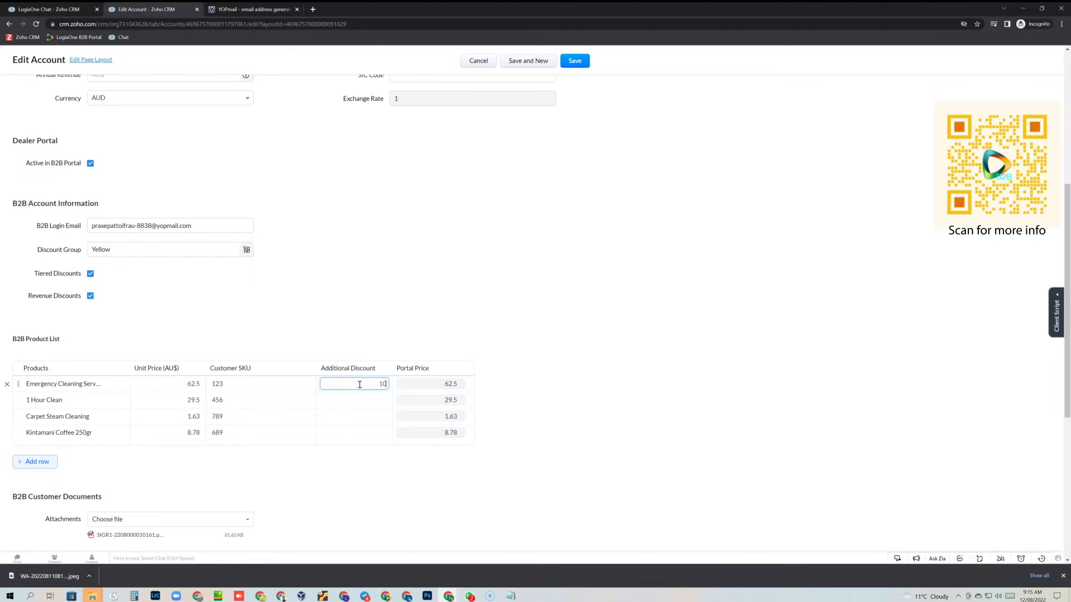
click(371, 419)
Step: Save the SKU and discount edits and update Hiliton Hotel in the B2B Portal
click(576, 61)
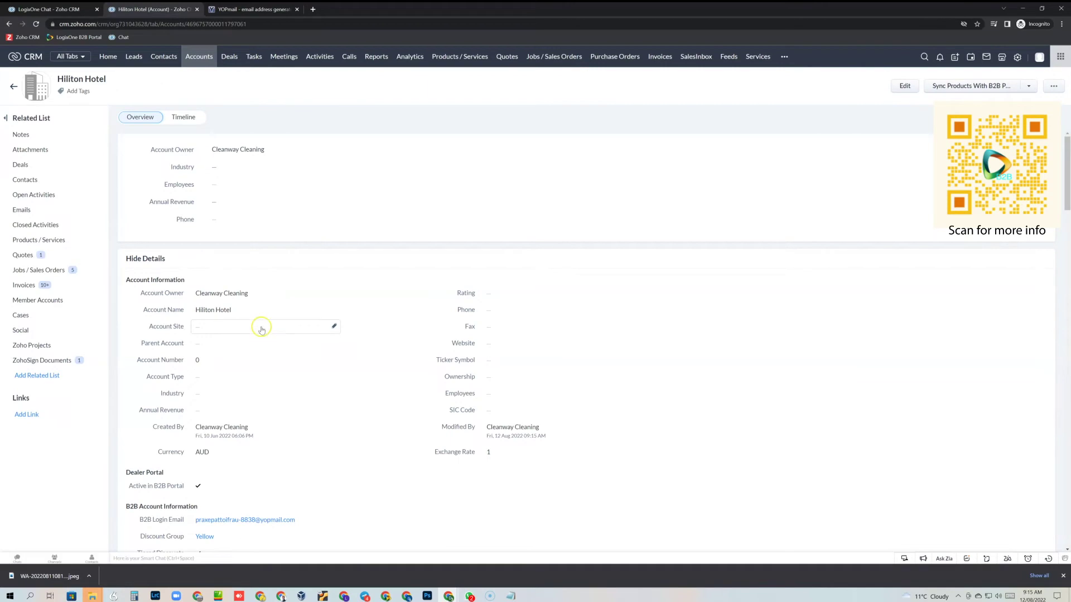
scroll(263, 327, down, 3)
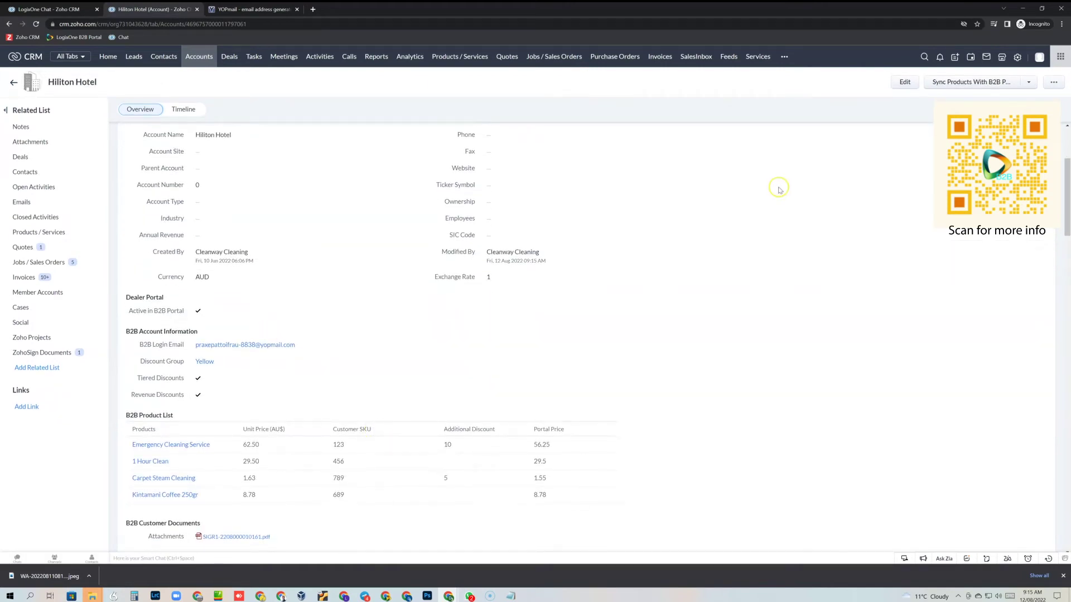
click(1029, 83)
click(1017, 102)
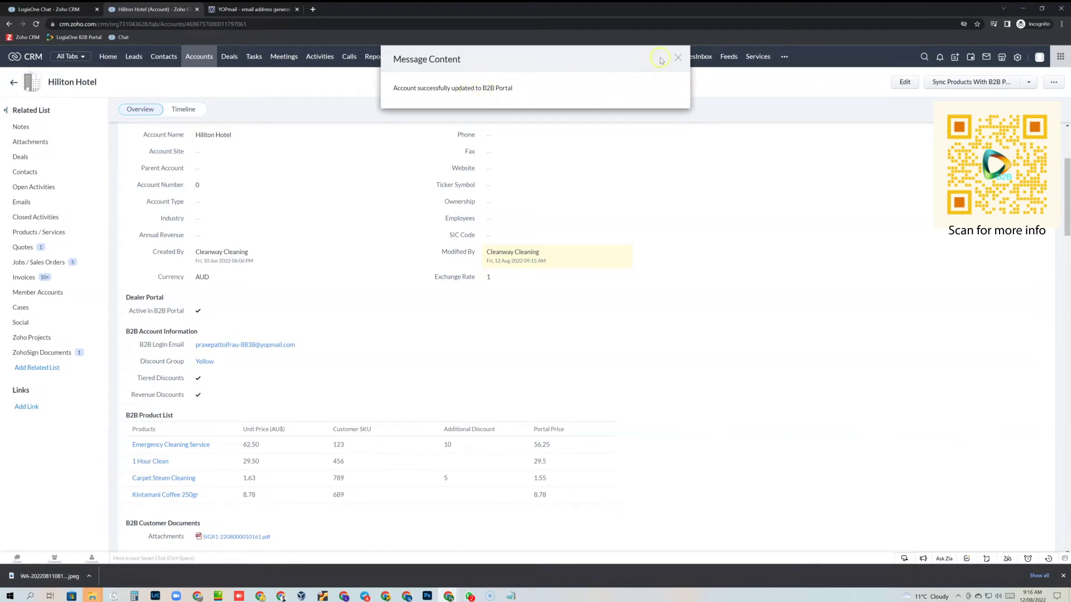
click(677, 59)
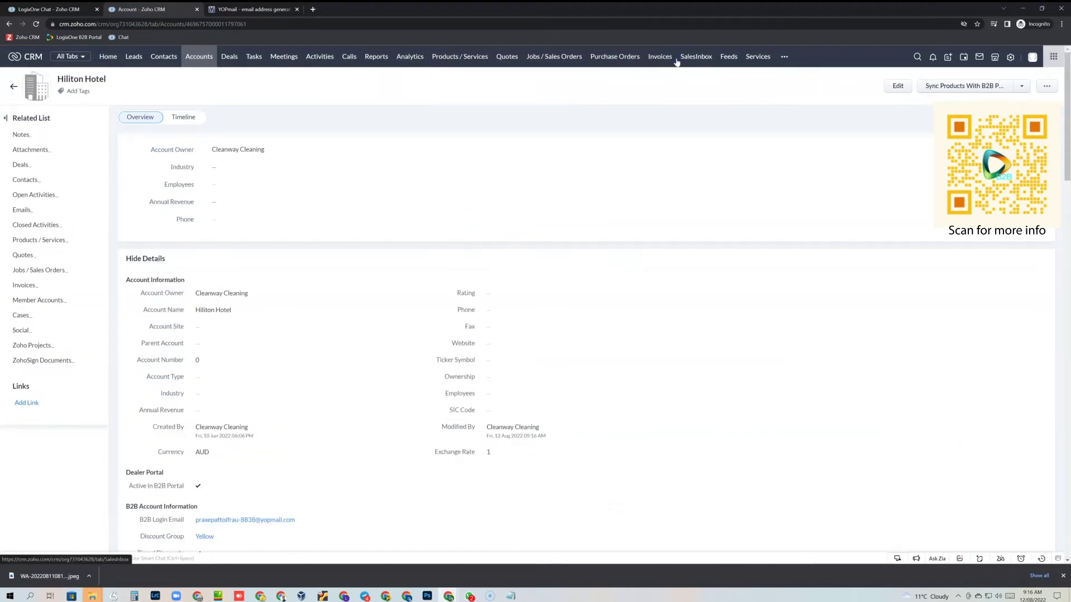
Step: Sync the four products, priced 14.07, 7.38, 0.39 and 2.2, to the B2B Portal
scroll(410, 302, down, 2)
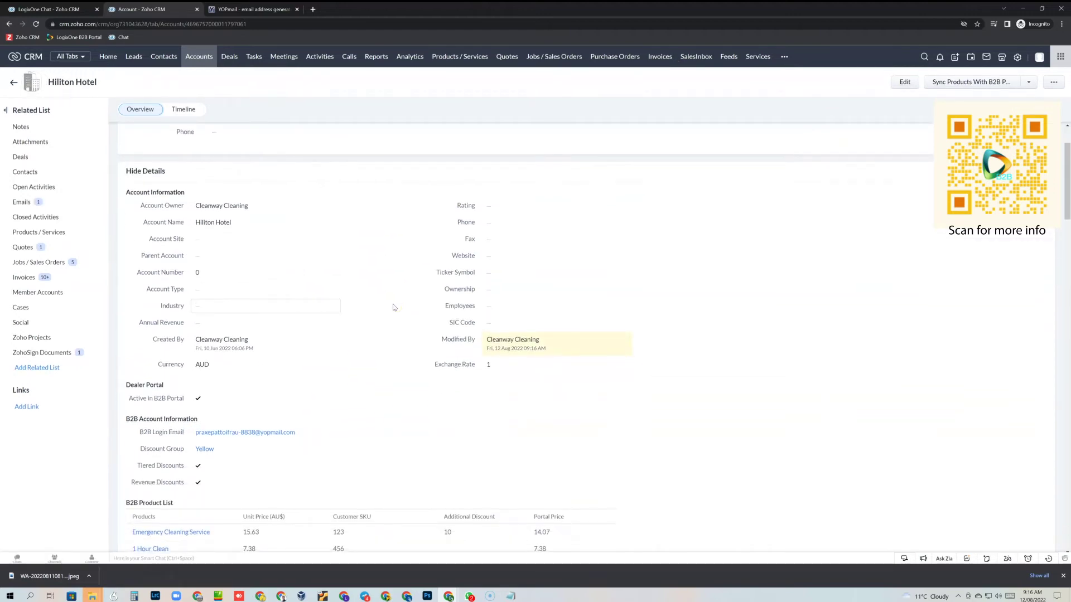
scroll(393, 307, down, 2)
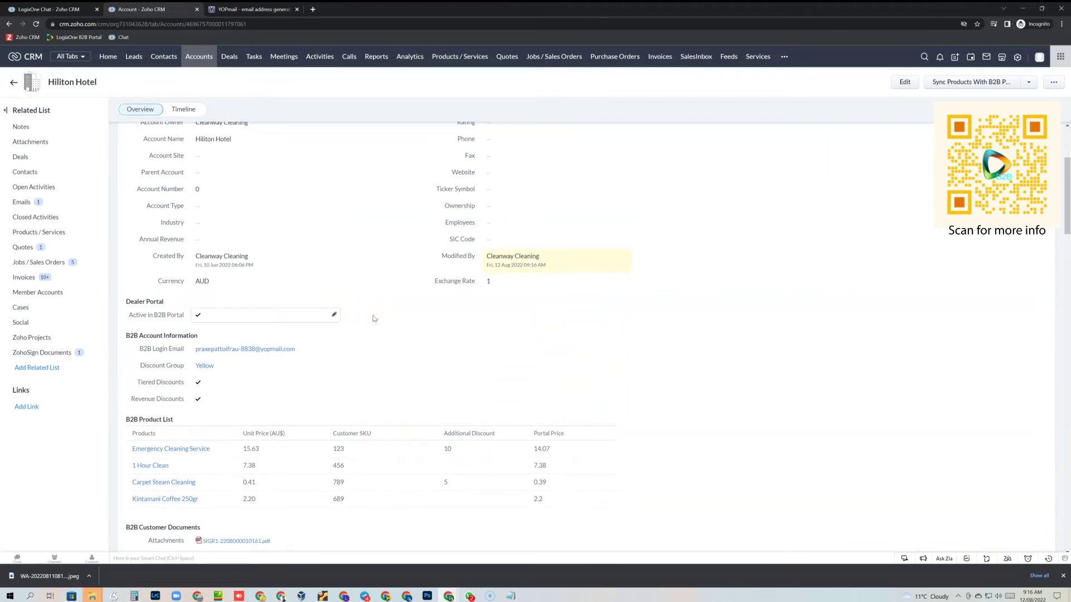
scroll(374, 315, down, 1)
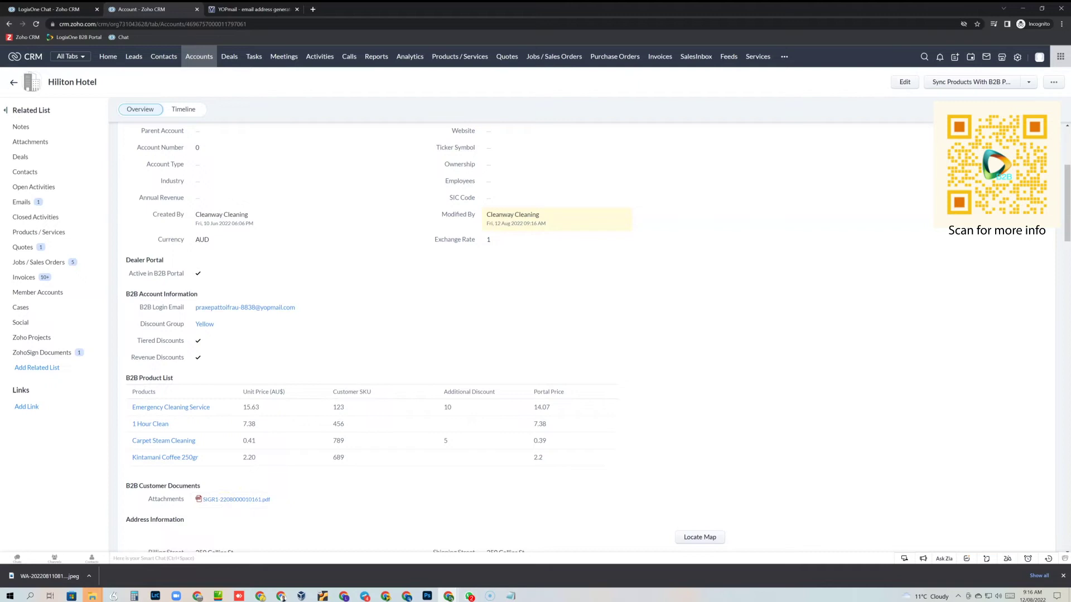
click(982, 88)
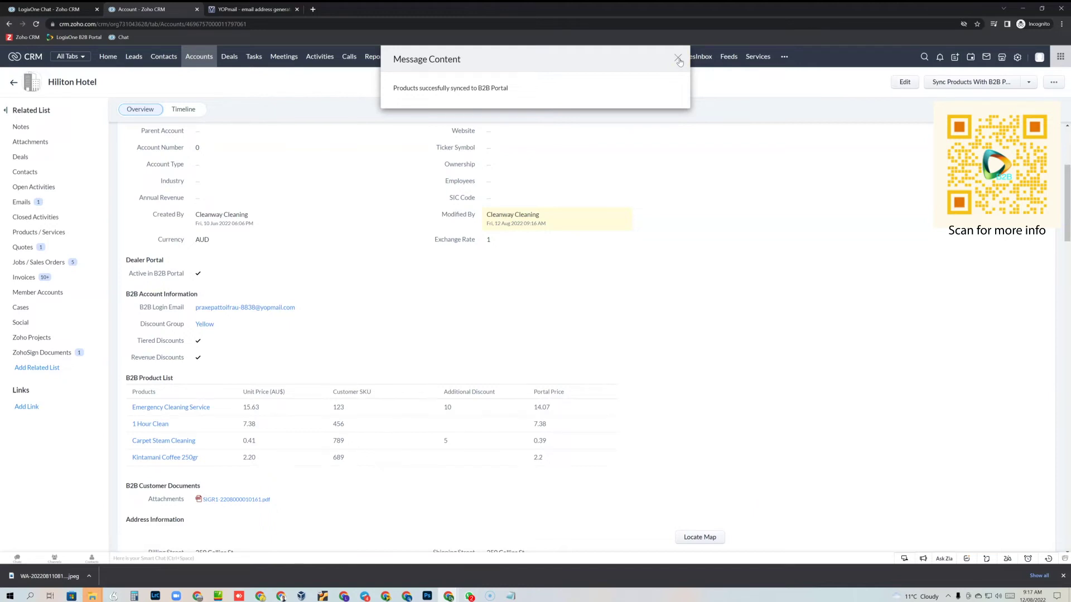
click(678, 60)
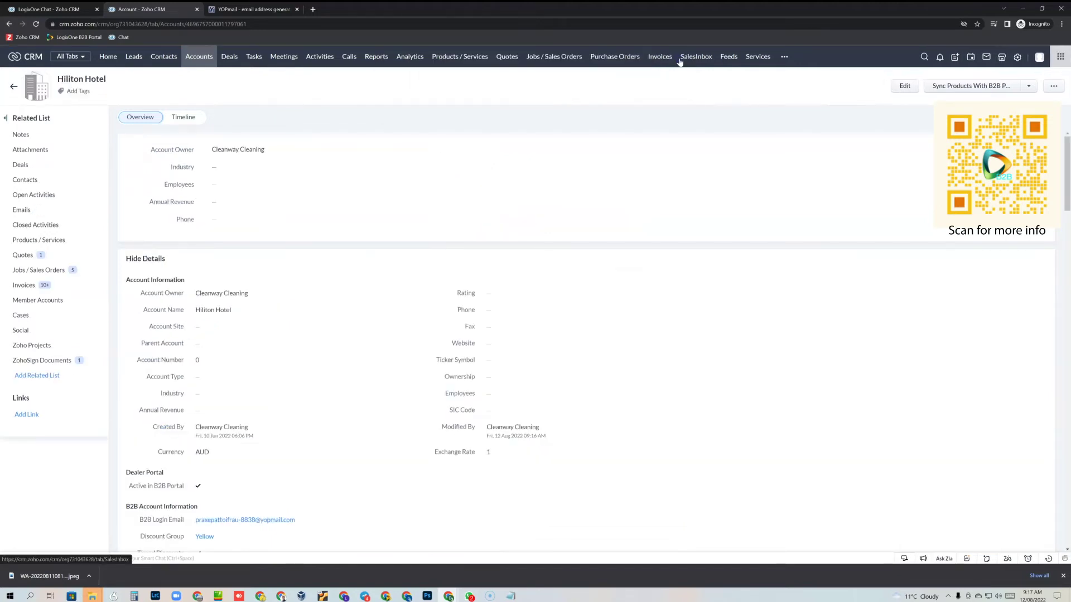
Step: Leave the Hiliton Hotel record in Zoho CRM for the YOPmail portal welcome e-mail
scroll(400, 328, down, 2)
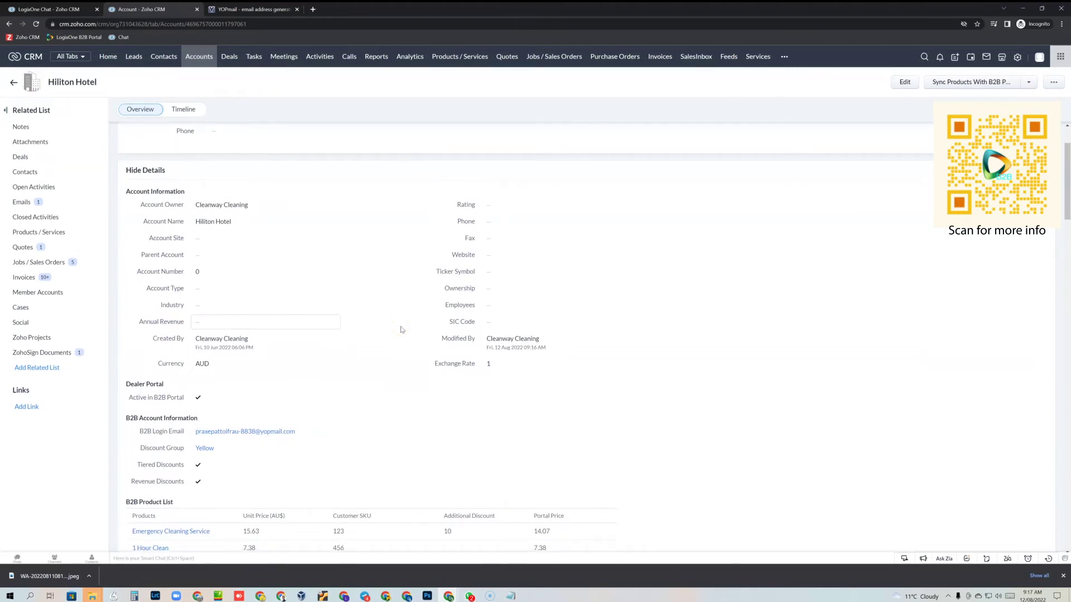
scroll(400, 330, down, 1)
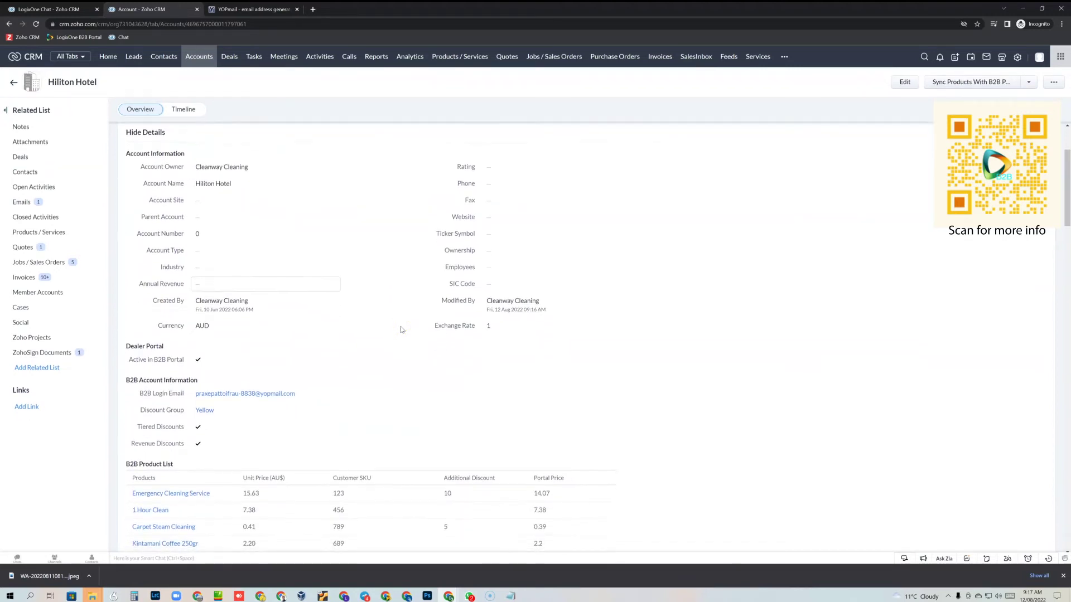
click(393, 344)
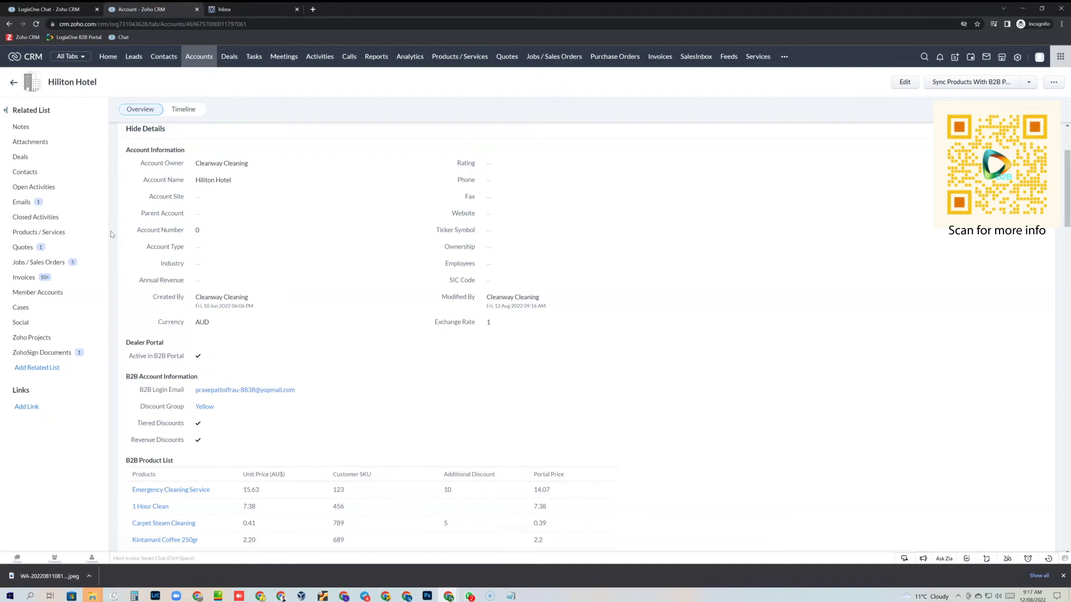
click(229, 9)
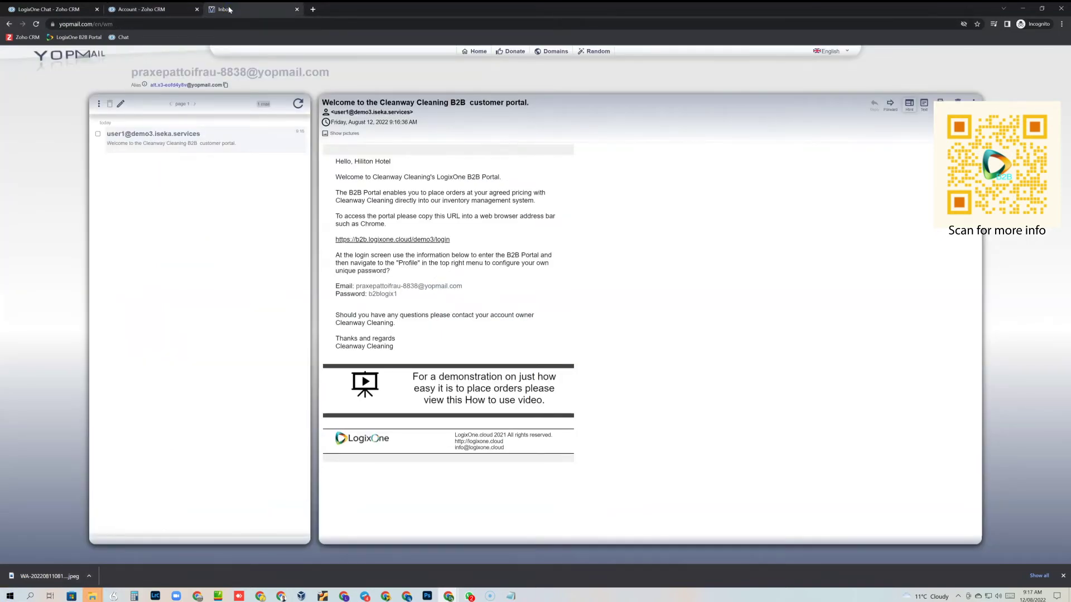
Step: Copy the e-mail's portal link and load b2b.logixone.cloud/demo3/login in a new tab
click(142, 144)
drag(452, 241, 334, 240)
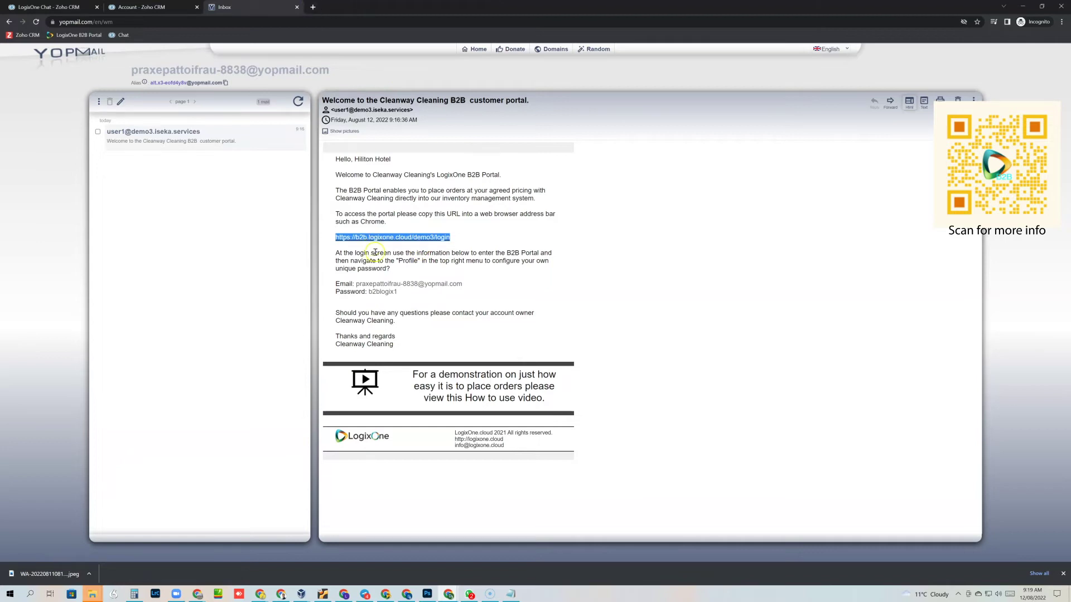
click(313, 7)
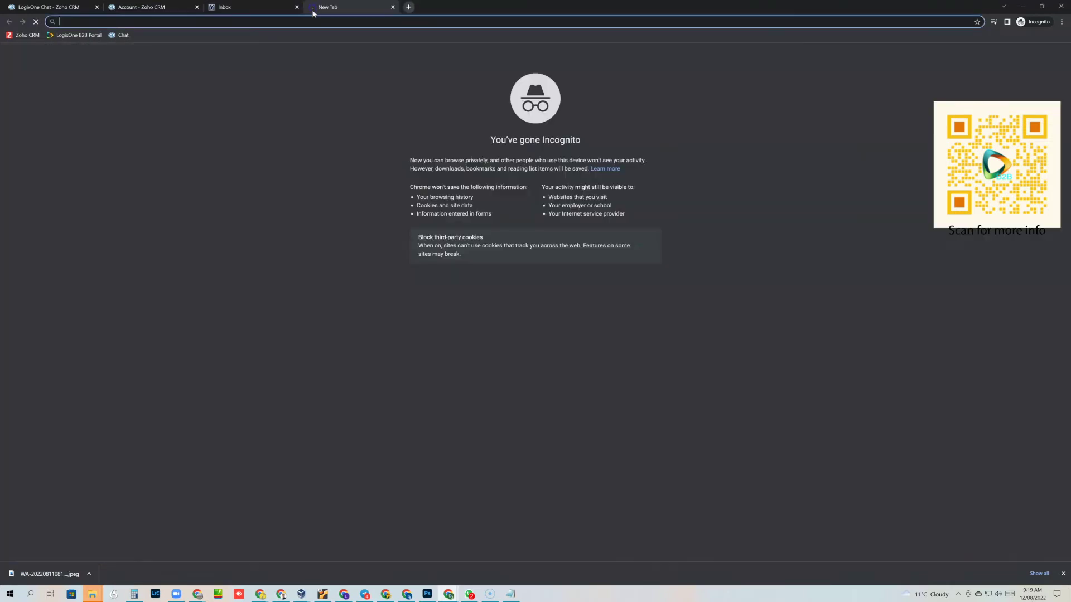
text(b2b.logixone.cloud/demo3/login)
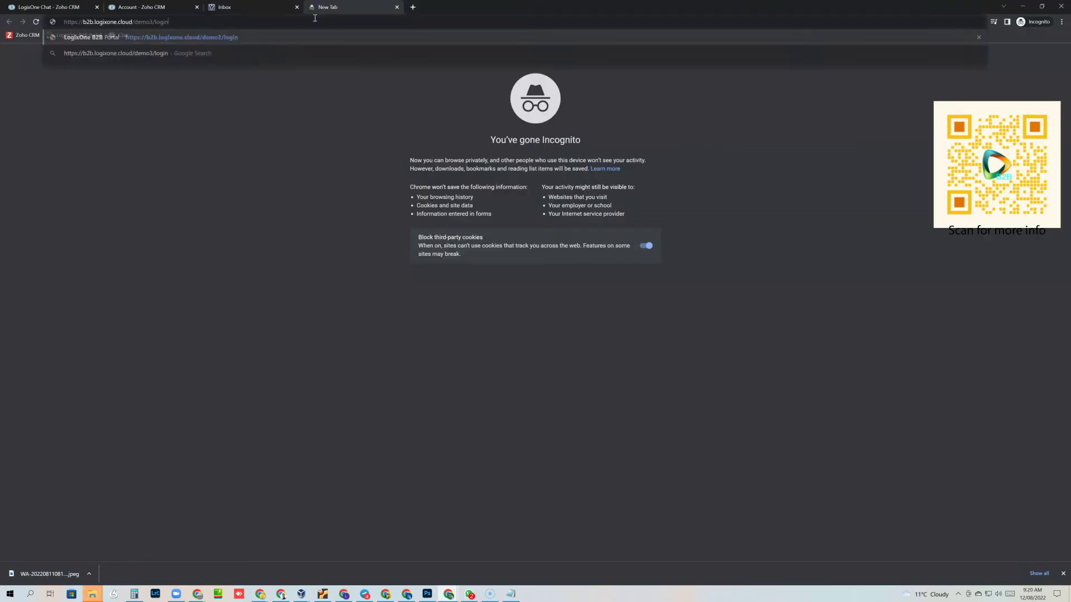
key(Return)
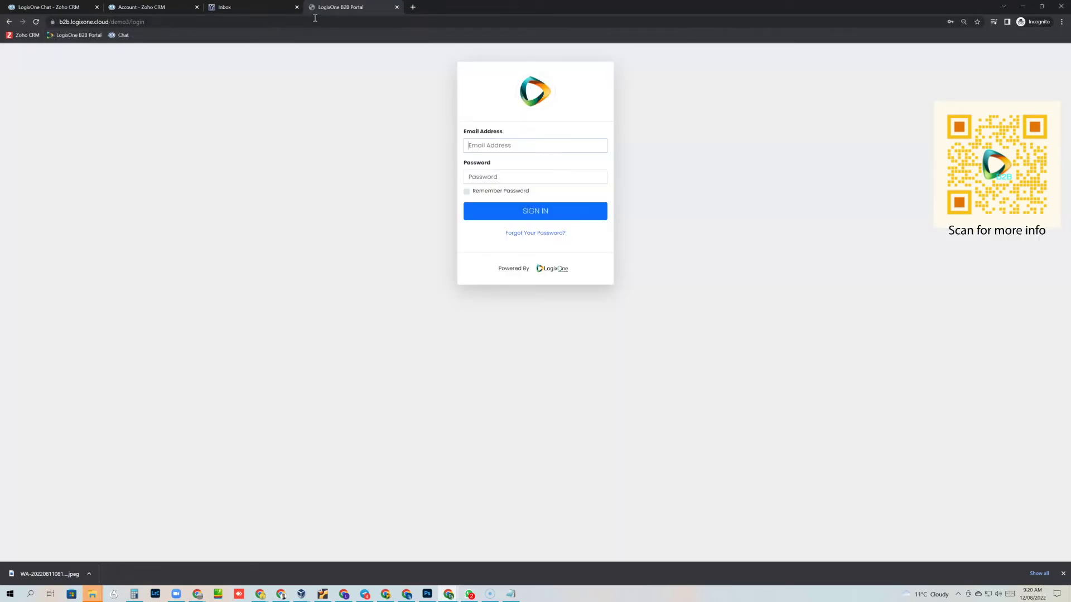
Step: Copy the login e-mail address from the welcome message into the portal login form
click(252, 10)
drag(359, 285, 465, 285)
key(ctrl+c)
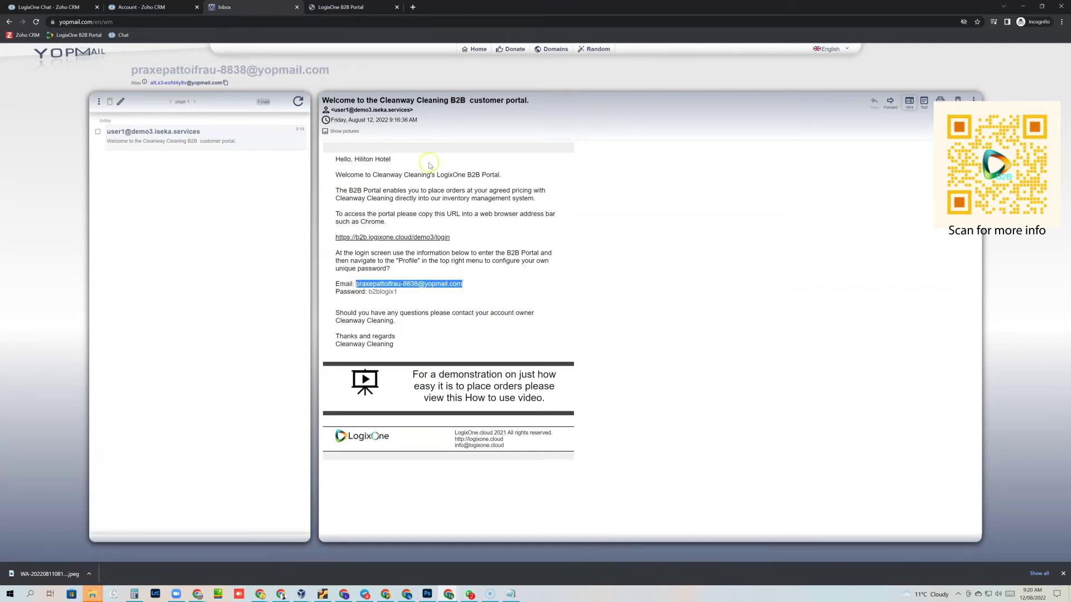
click(343, 8)
click(468, 146)
key(ctrl+v)
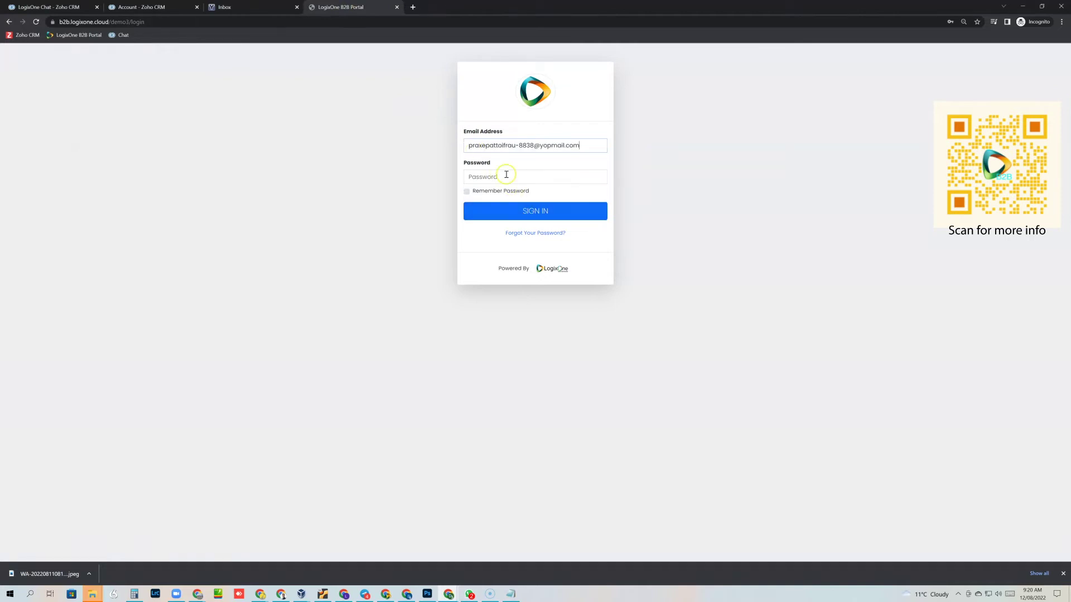
click(507, 175)
Step: Copy the emailed password into the password field and sign in as Hiliton Hotel
click(256, 9)
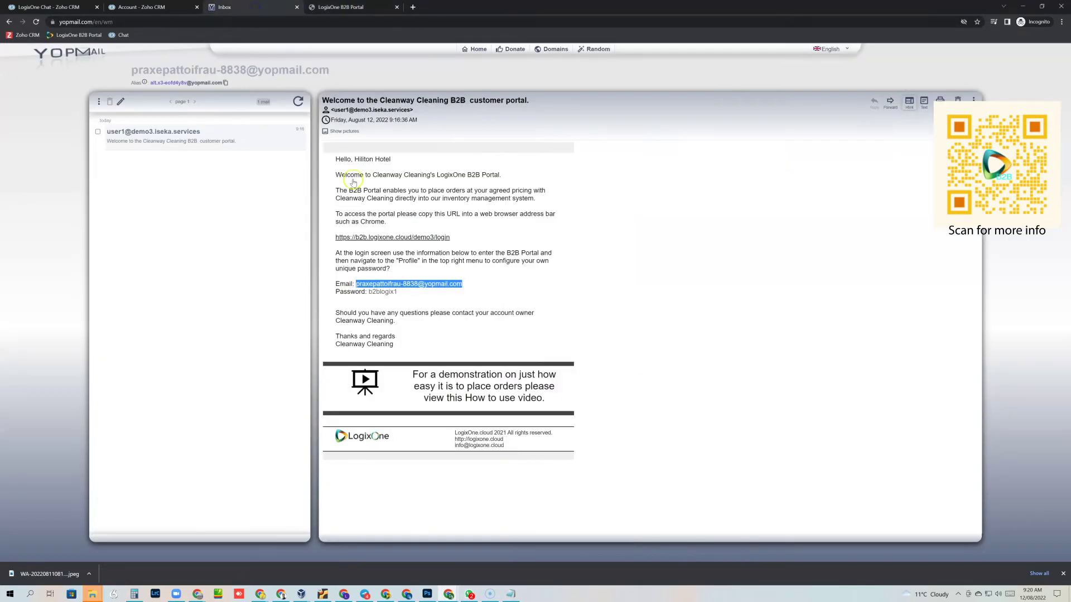
double_click(384, 292)
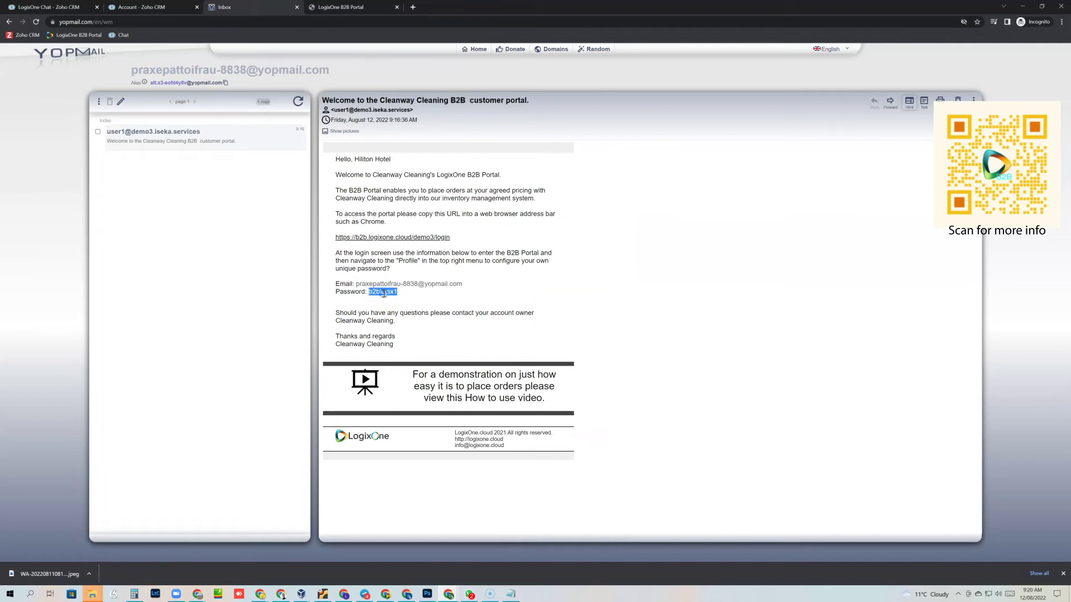
click(354, 9)
click(480, 177)
key(ctrl+v)
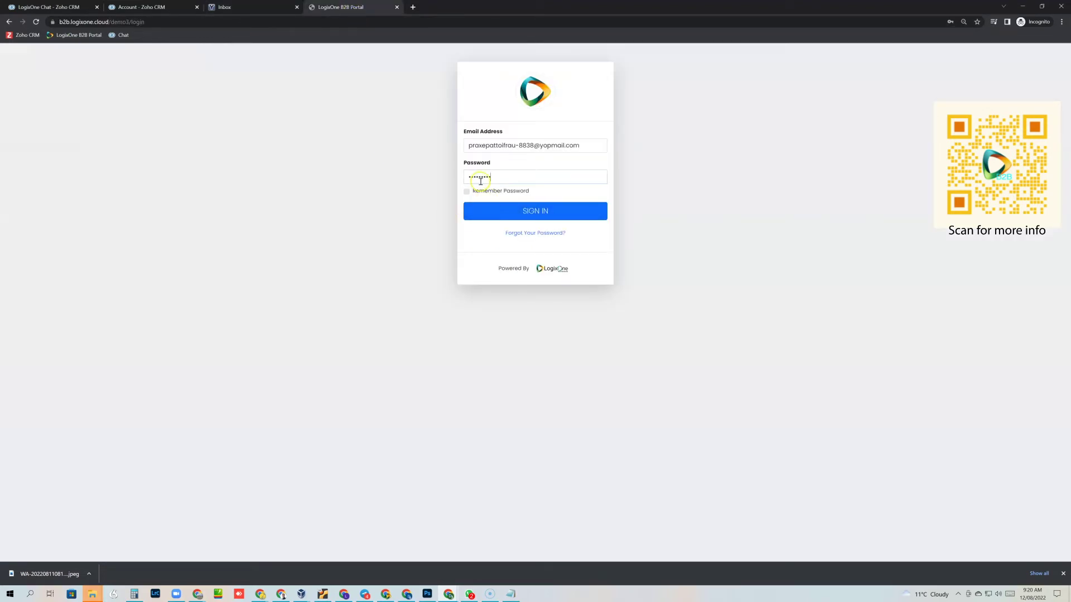
click(534, 212)
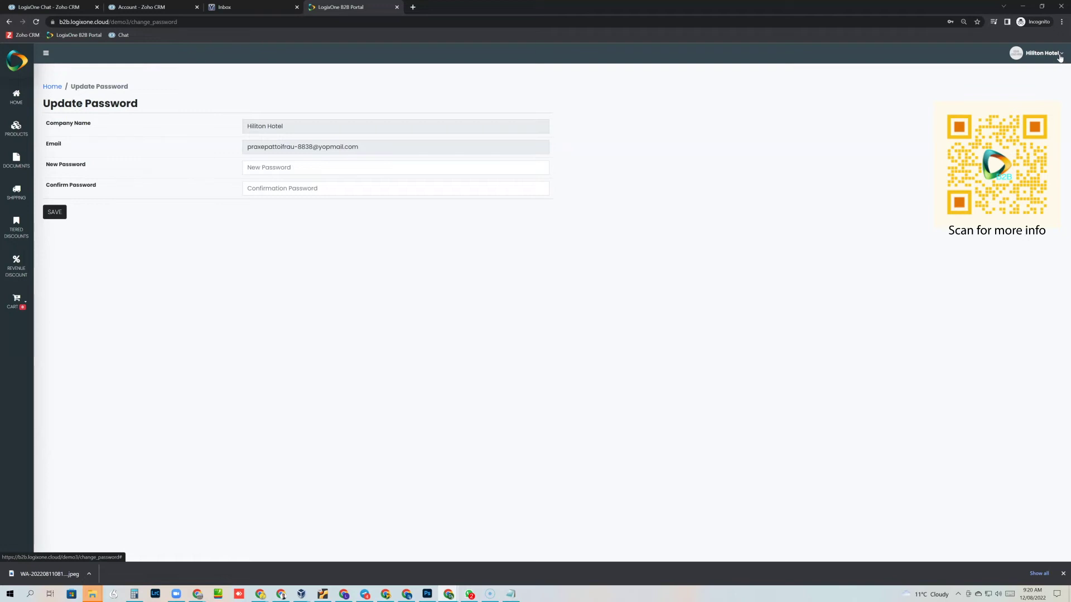
Step: View the Hiliton Hotel profile (Tiered pricing, AUD) via the account menu, then return to the dashboard
click(1060, 56)
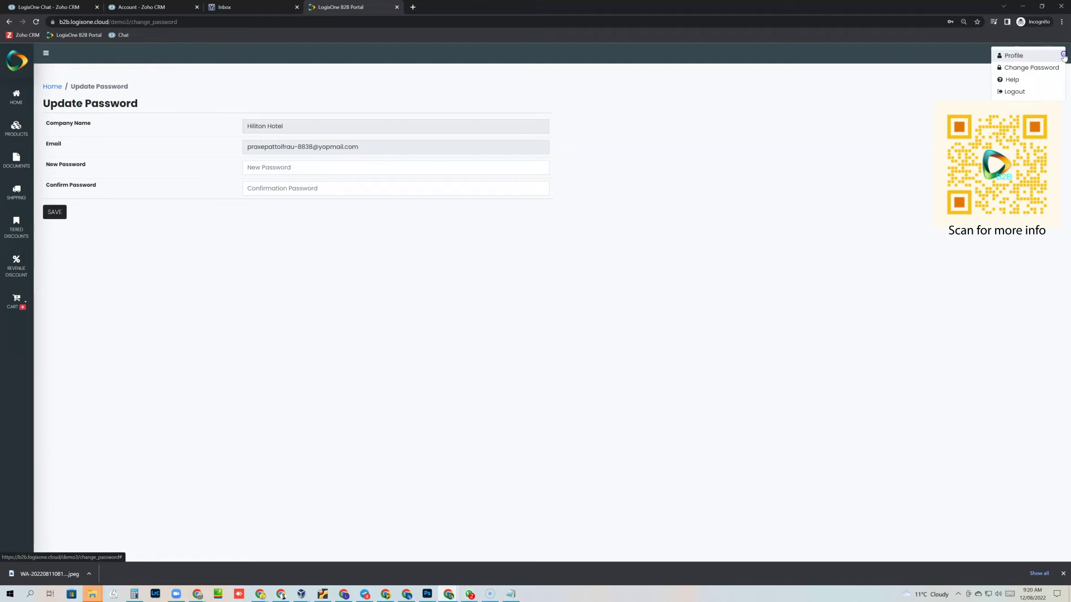
click(1038, 56)
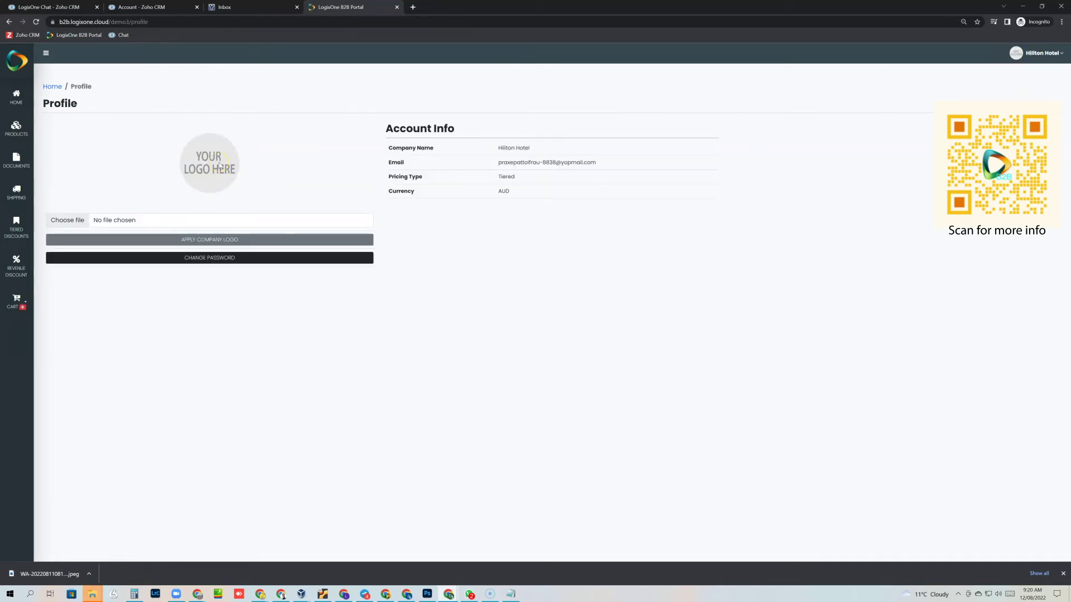
click(1060, 55)
click(1054, 57)
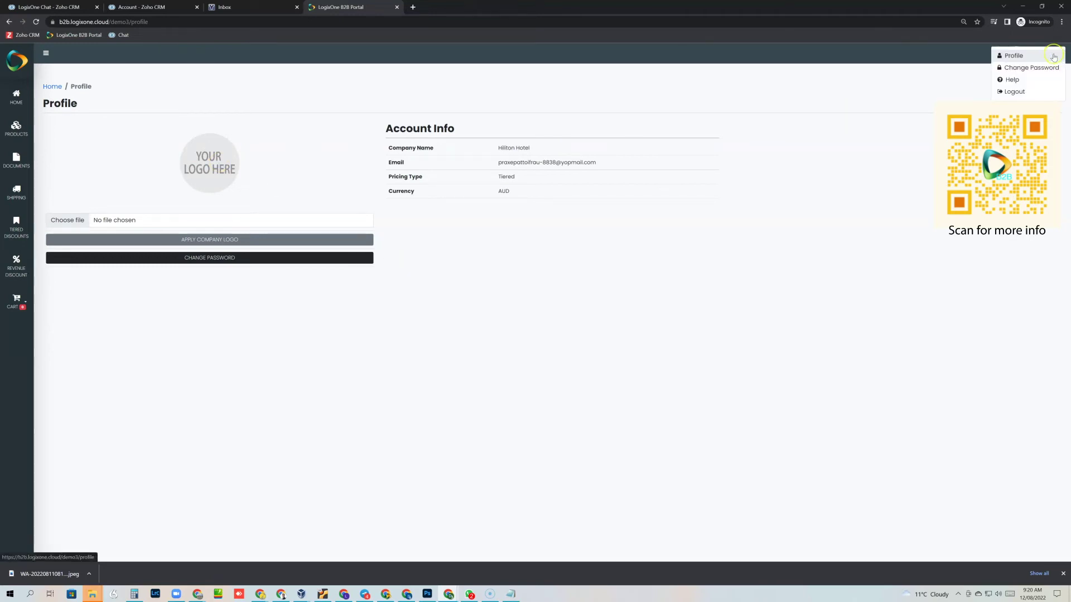
click(1009, 81)
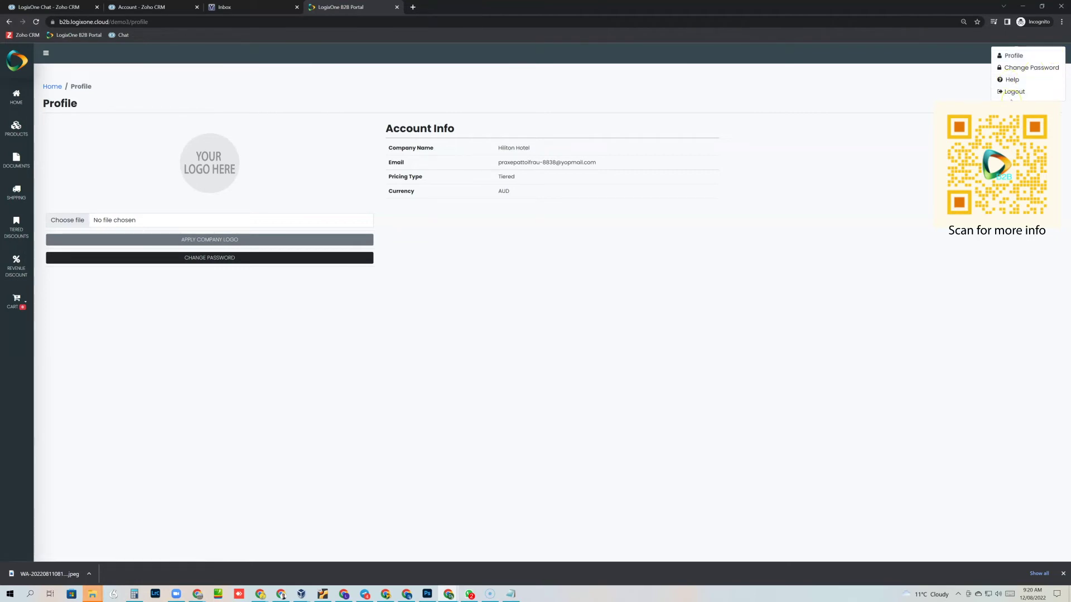
click(15, 96)
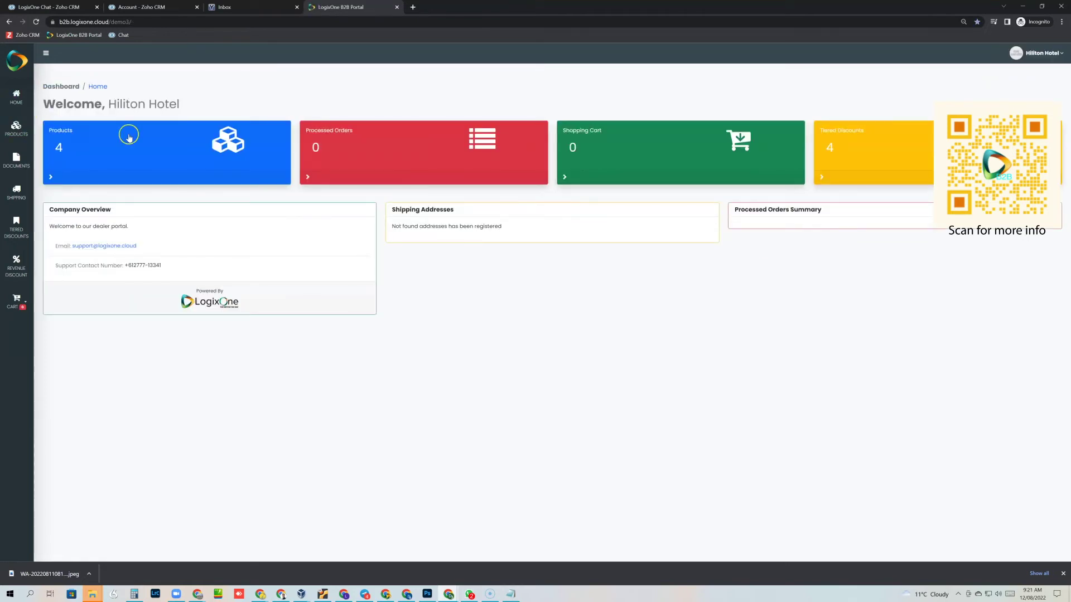
Step: Browse the products list, then open the Documents page listing one downloadable PDF
click(51, 177)
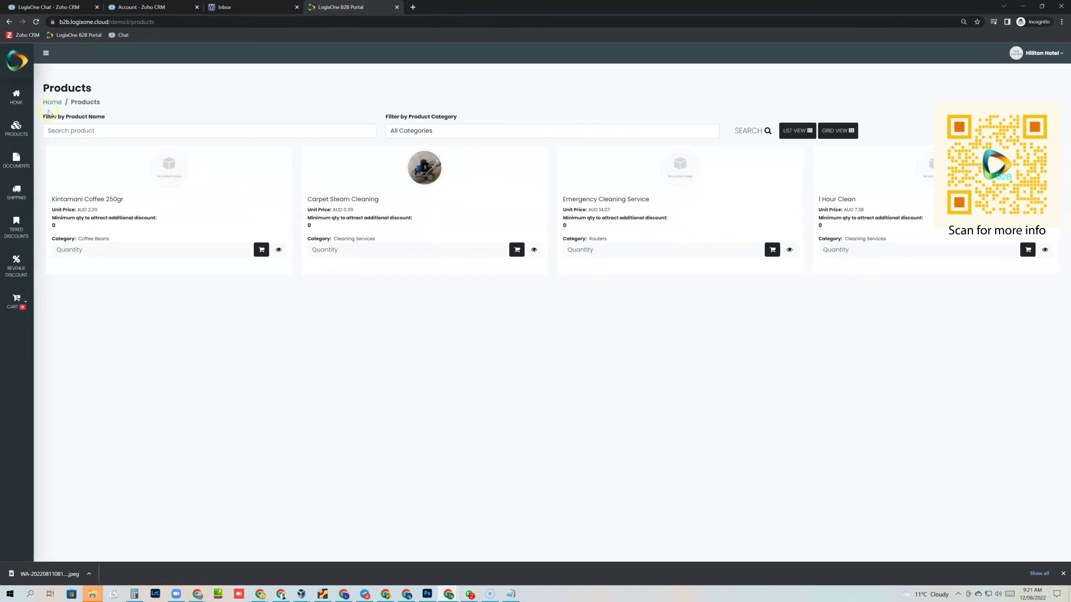
click(16, 98)
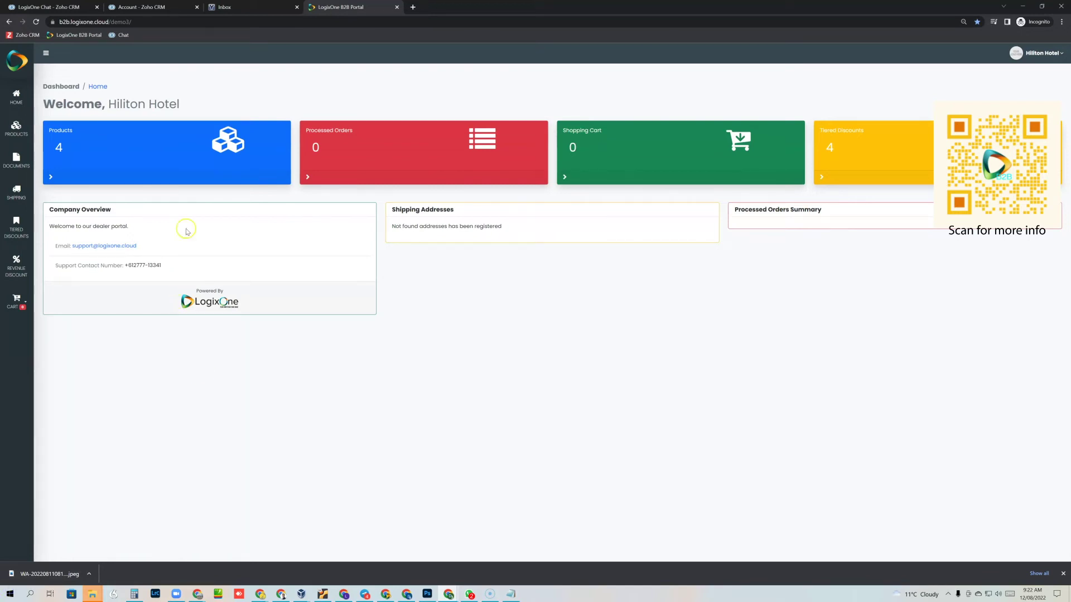
click(15, 128)
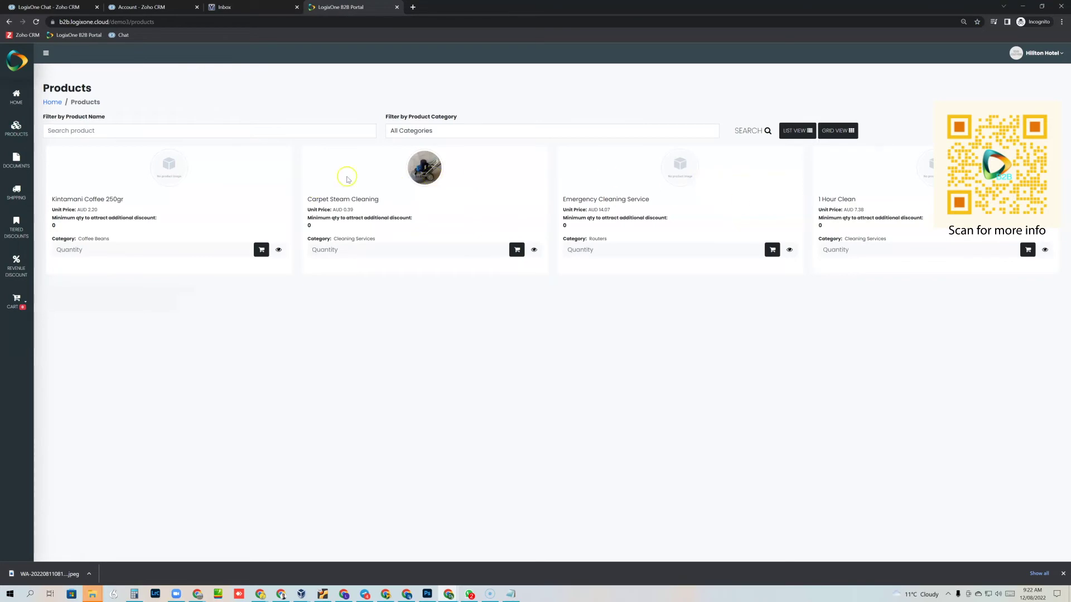
click(18, 166)
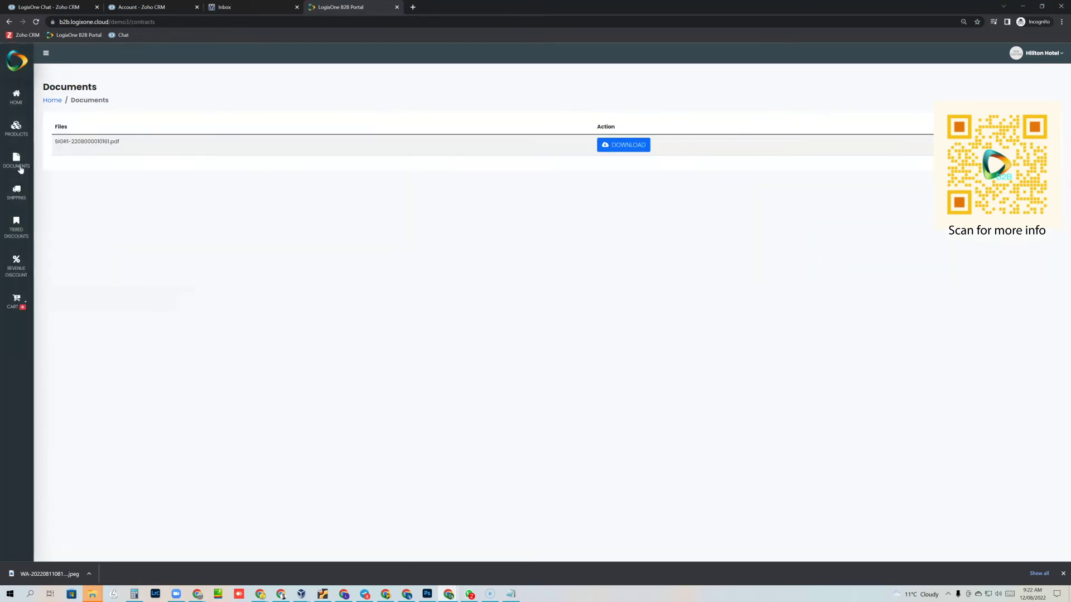
Step: Open the empty Manage Shipping Address page and start a new address
drag(53, 143, 61, 143)
click(19, 197)
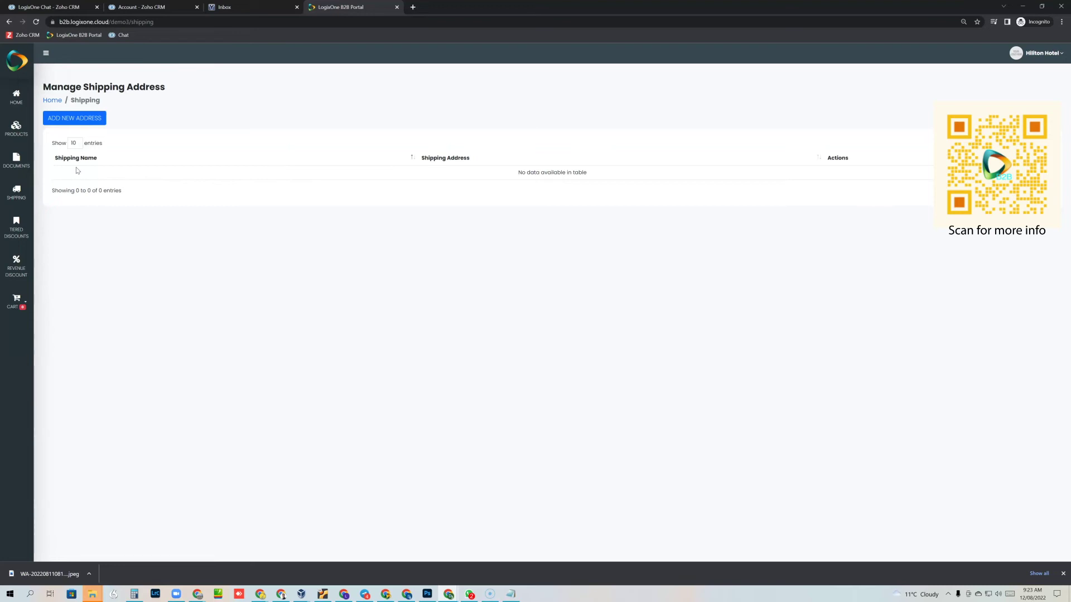
click(73, 117)
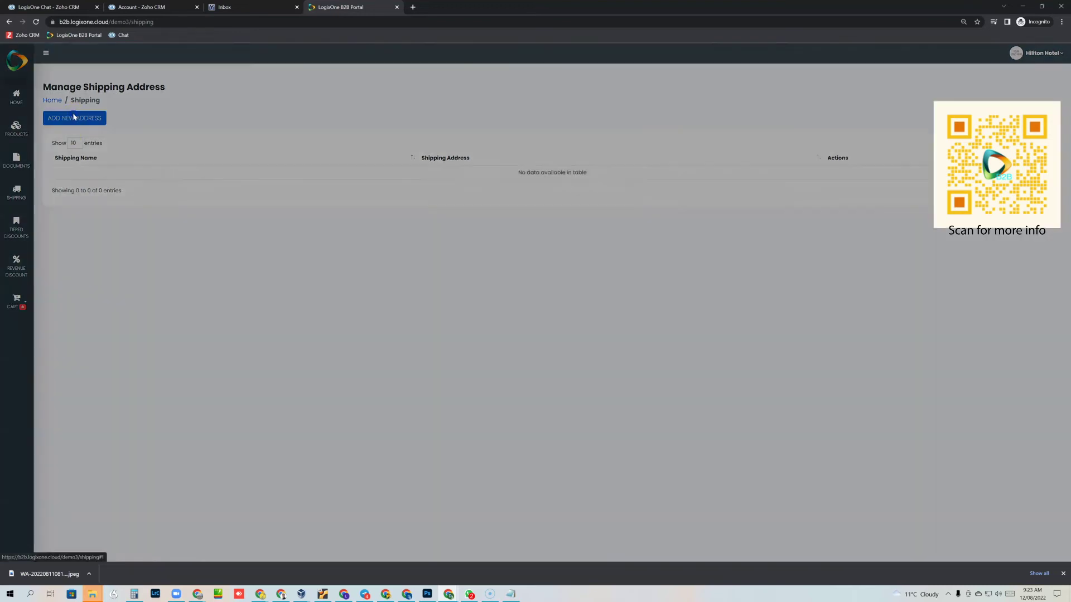
click(470, 215)
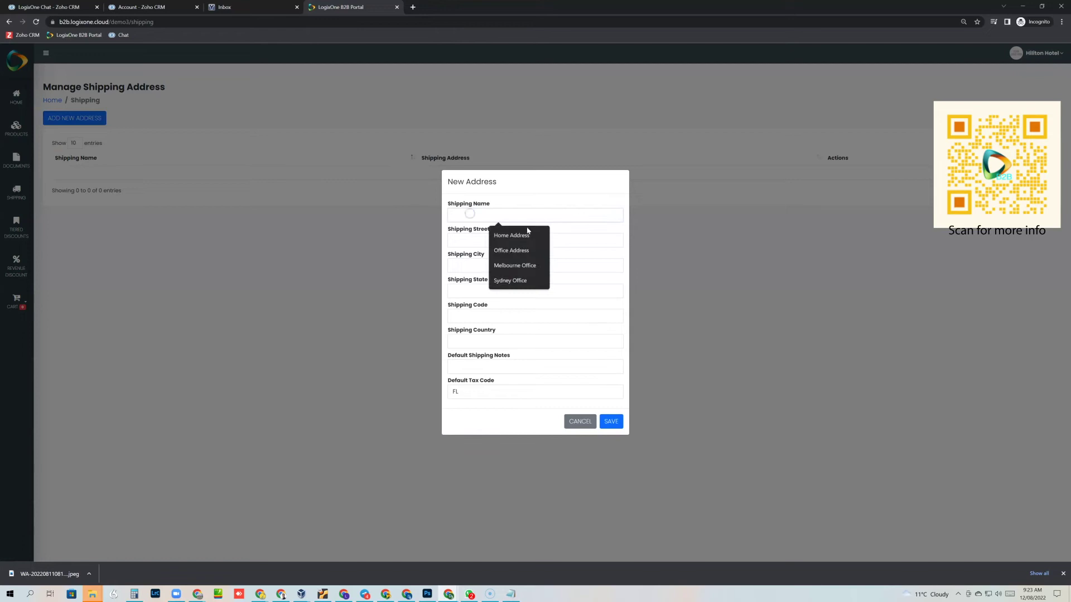
click(523, 249)
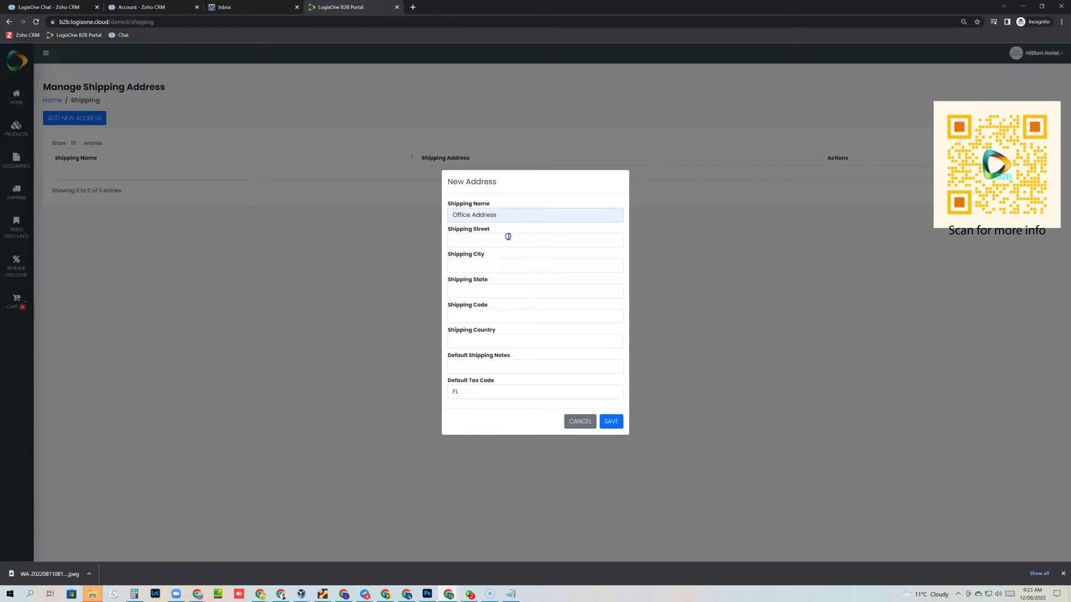
click(509, 237)
click(509, 260)
click(506, 265)
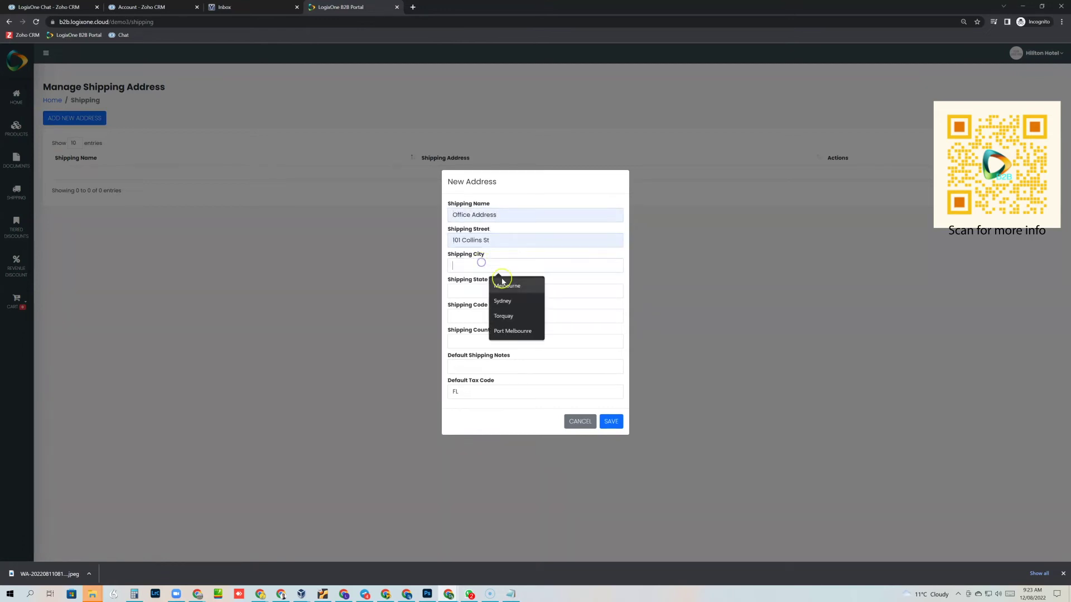
click(507, 286)
click(484, 290)
click(500, 310)
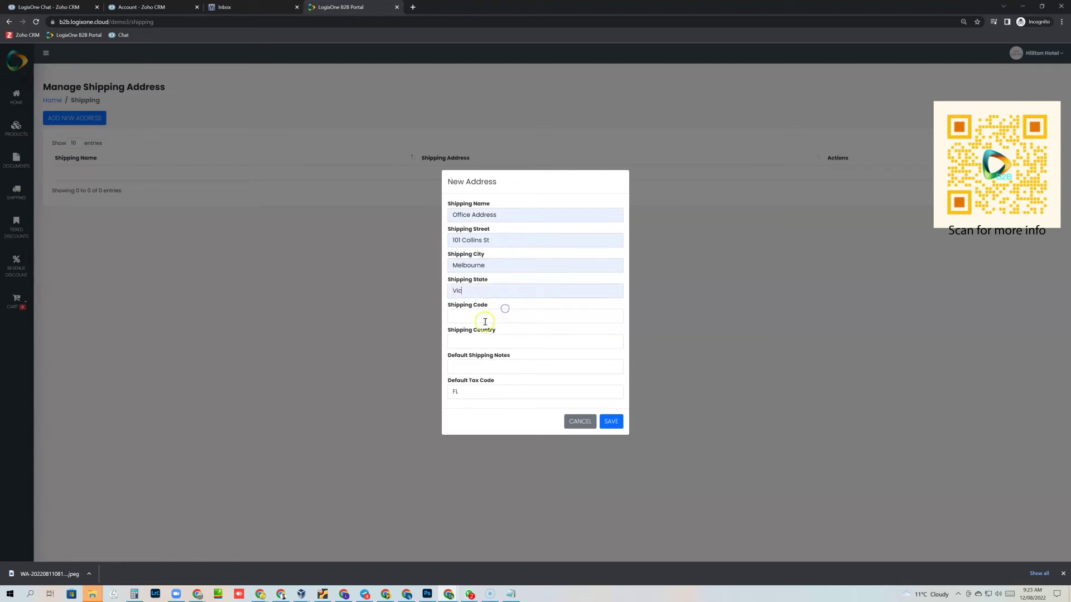
click(482, 321)
click(499, 336)
click(474, 342)
click(500, 363)
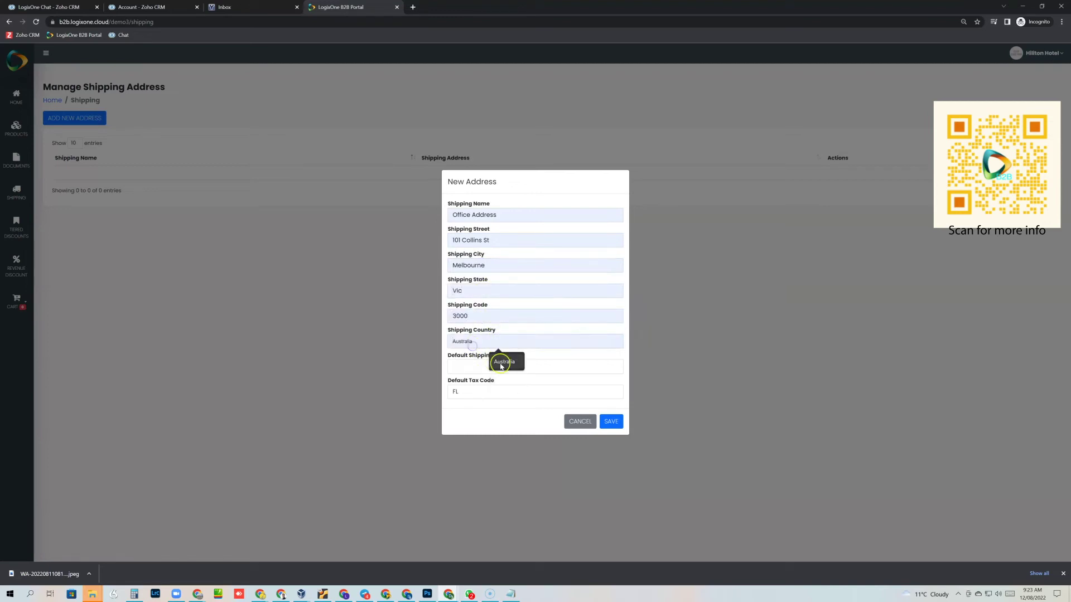
Step: Add an attention note naming the contact, set GST as default tax code, and save
click(472, 368)
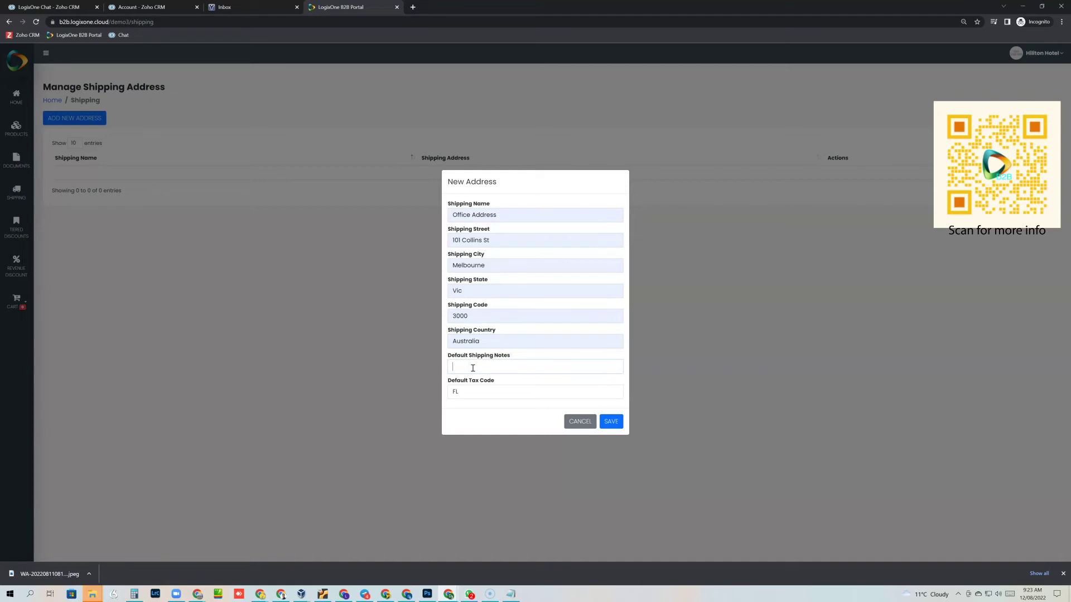
click(475, 395)
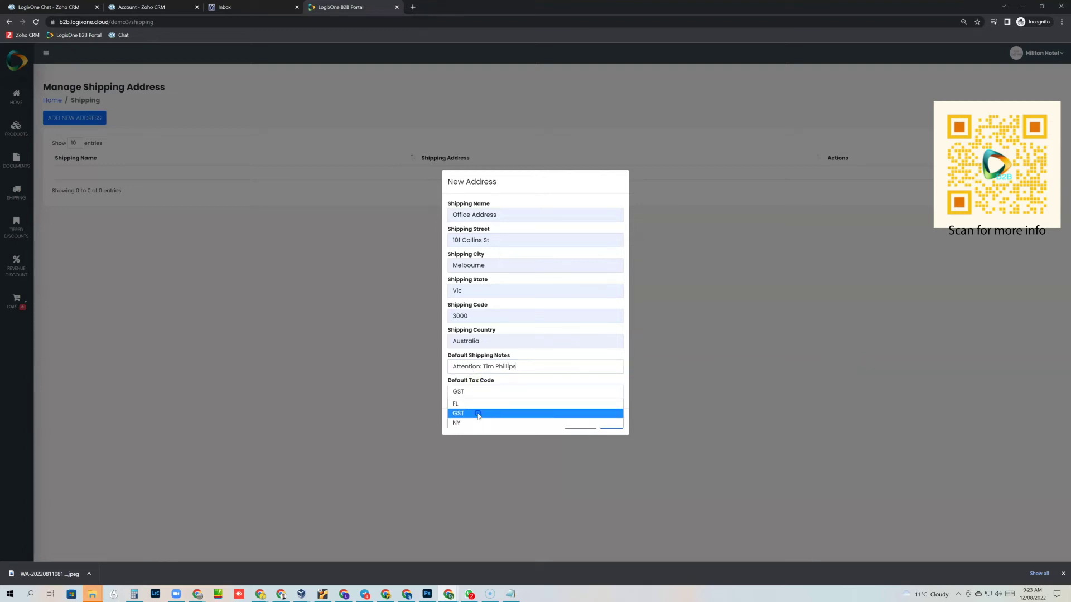
click(480, 413)
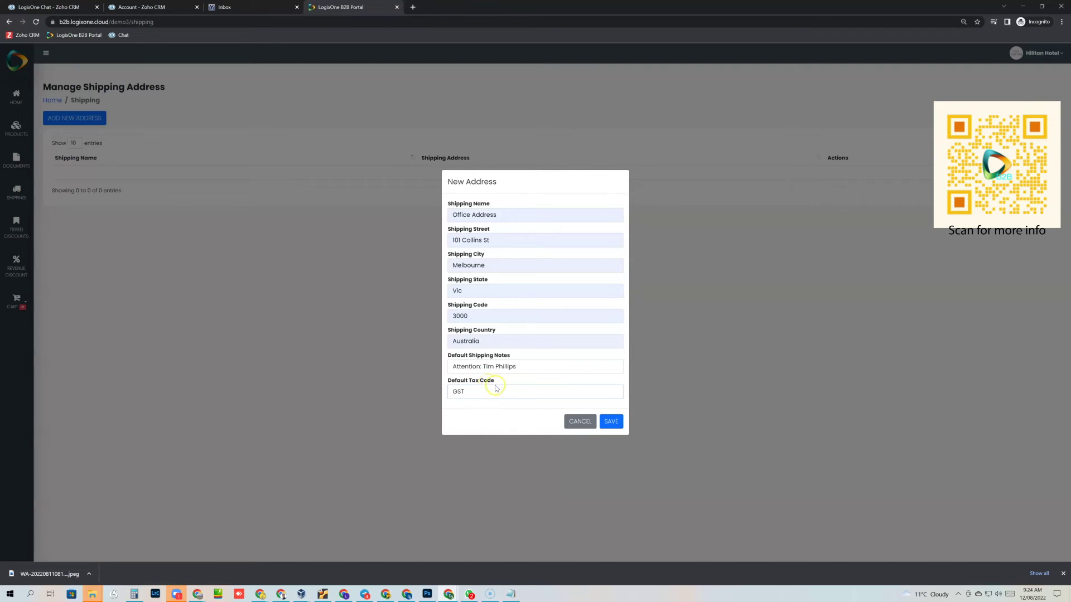
click(611, 421)
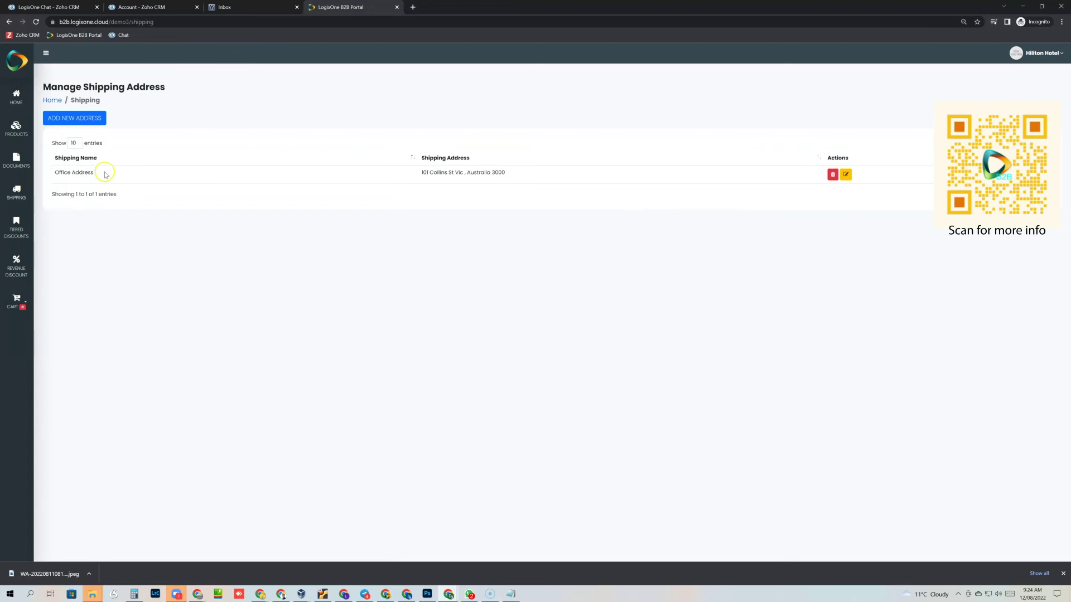
Step: Review the tiered quantity and additional revenue discount tables, then open the Products catalogue
click(18, 225)
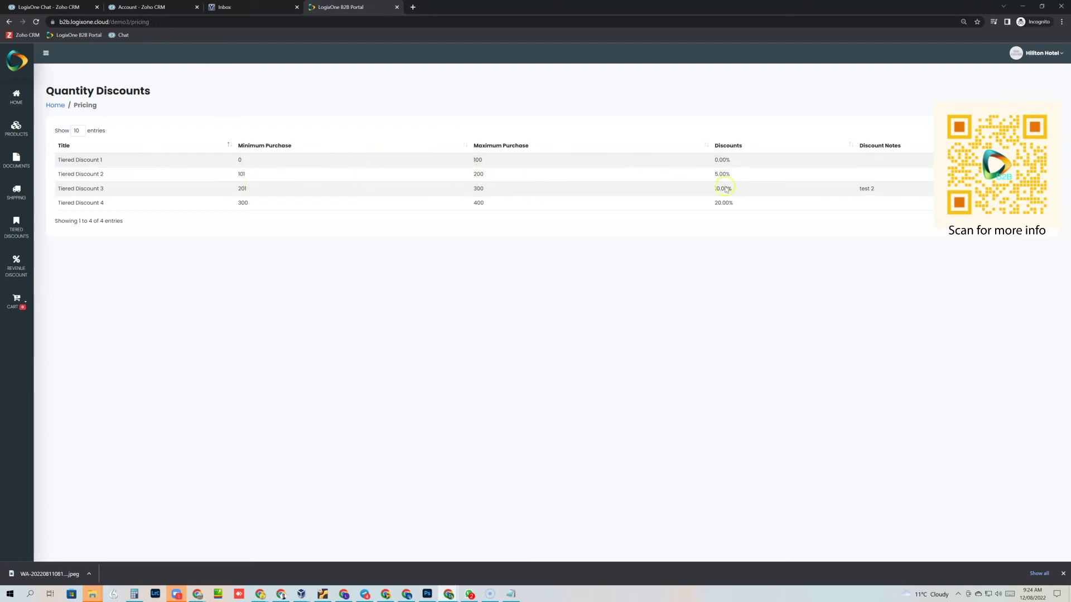
click(14, 269)
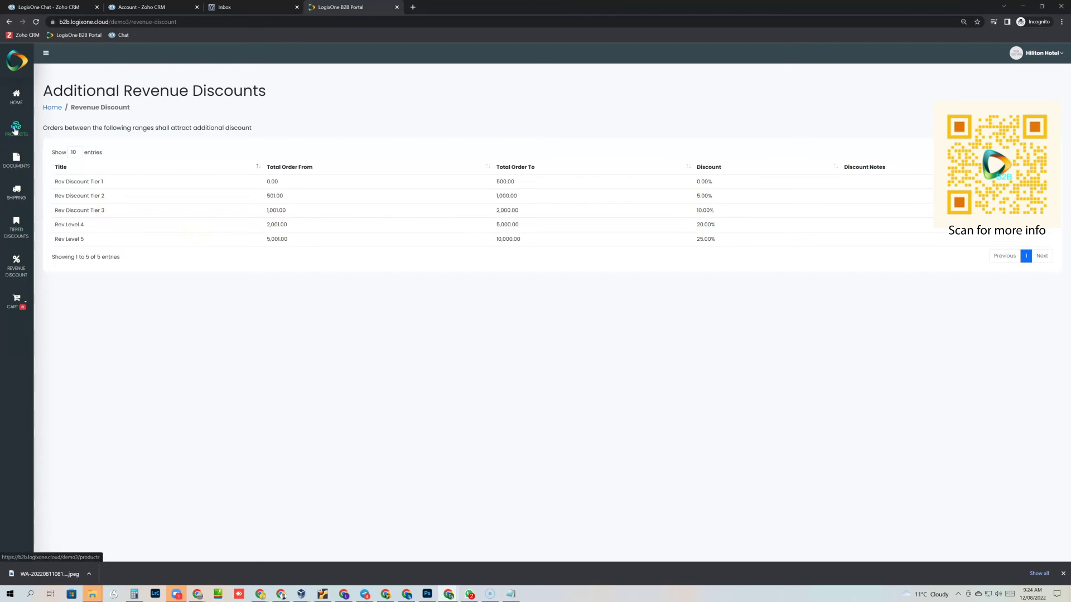
click(16, 129)
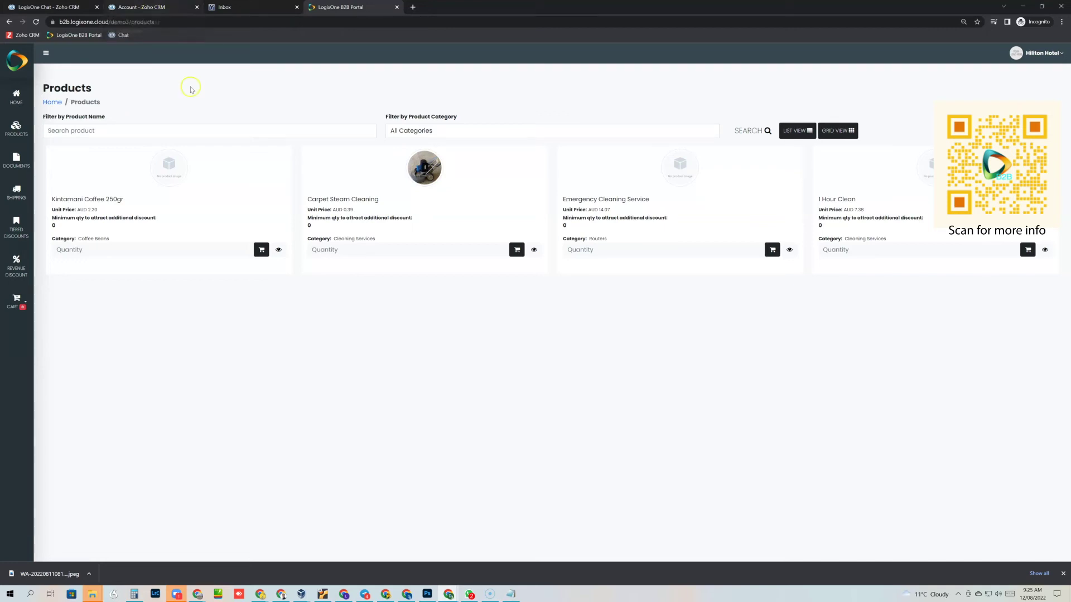
click(738, 167)
click(534, 249)
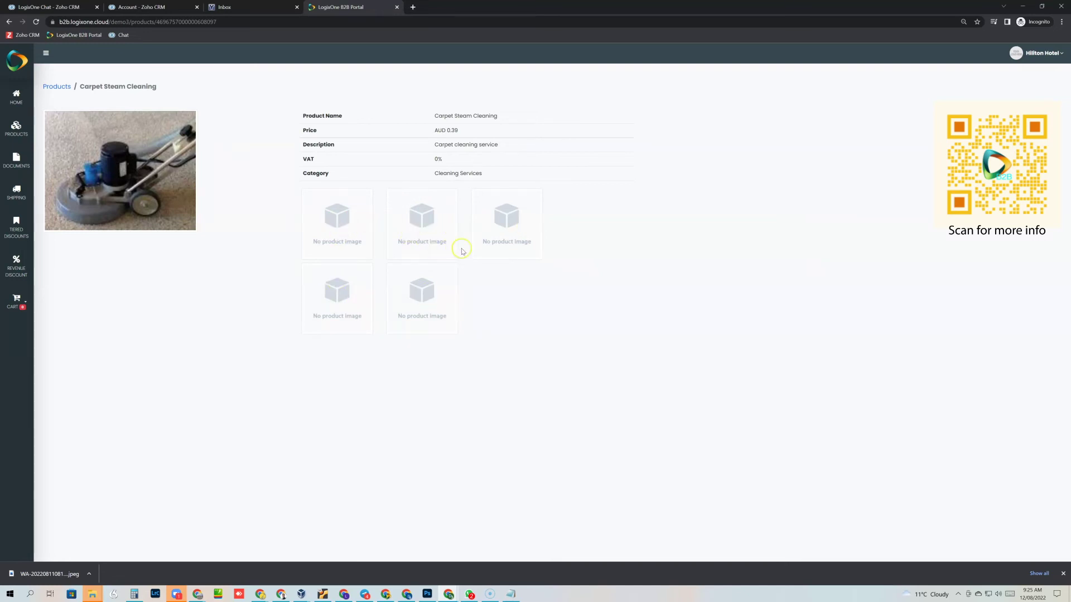
click(64, 90)
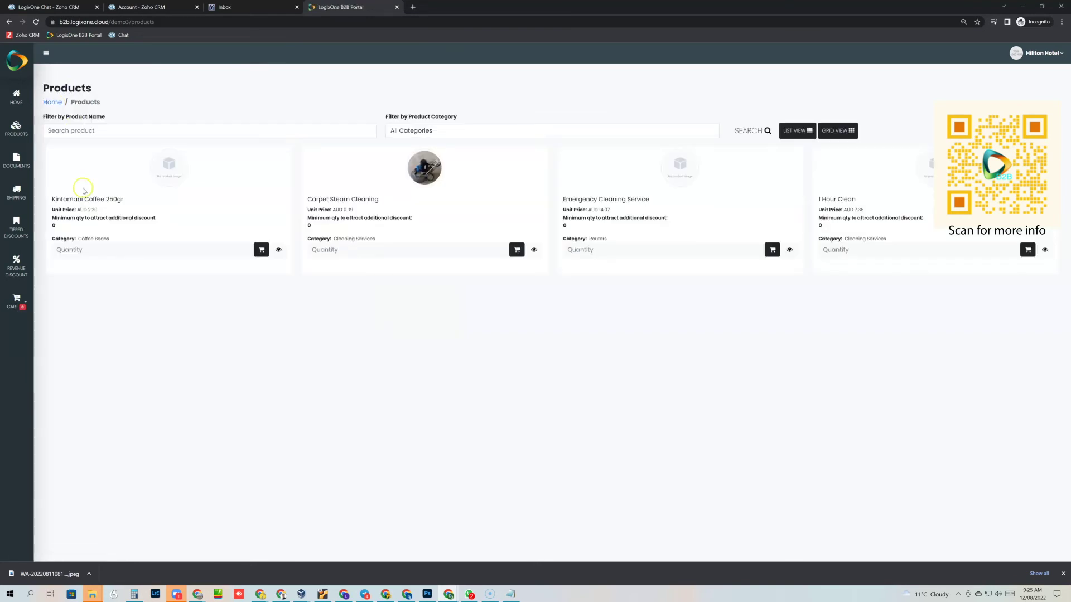
Step: Add 105 Kintamani Coffee 250gr and 250 Carpet Steam Cleaning to the cart and check out
click(101, 254)
text(100)
click(261, 250)
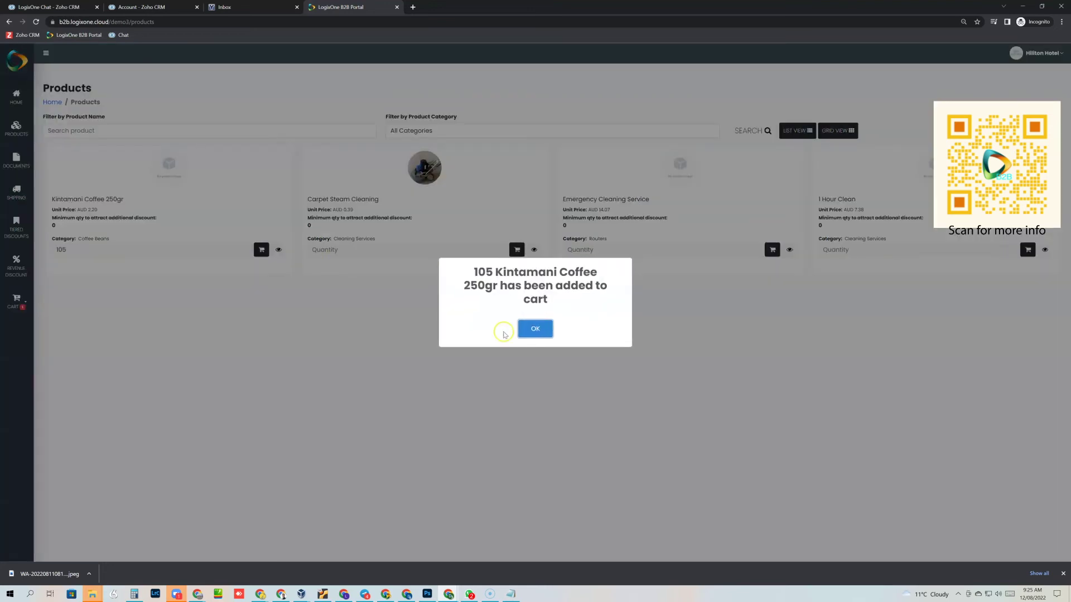
click(532, 334)
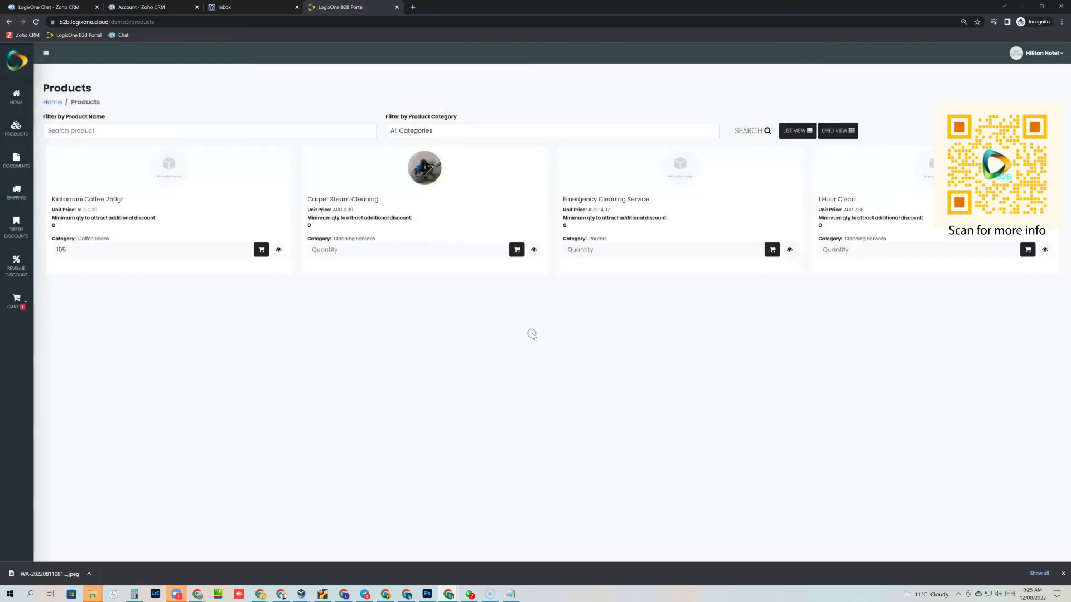
click(340, 250)
text(250)
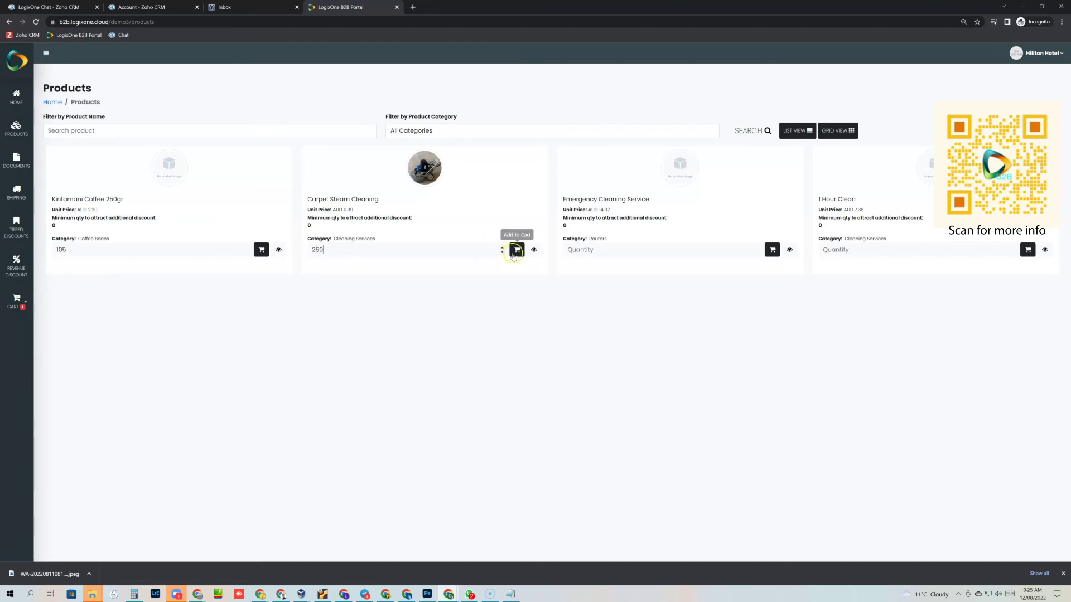
click(516, 251)
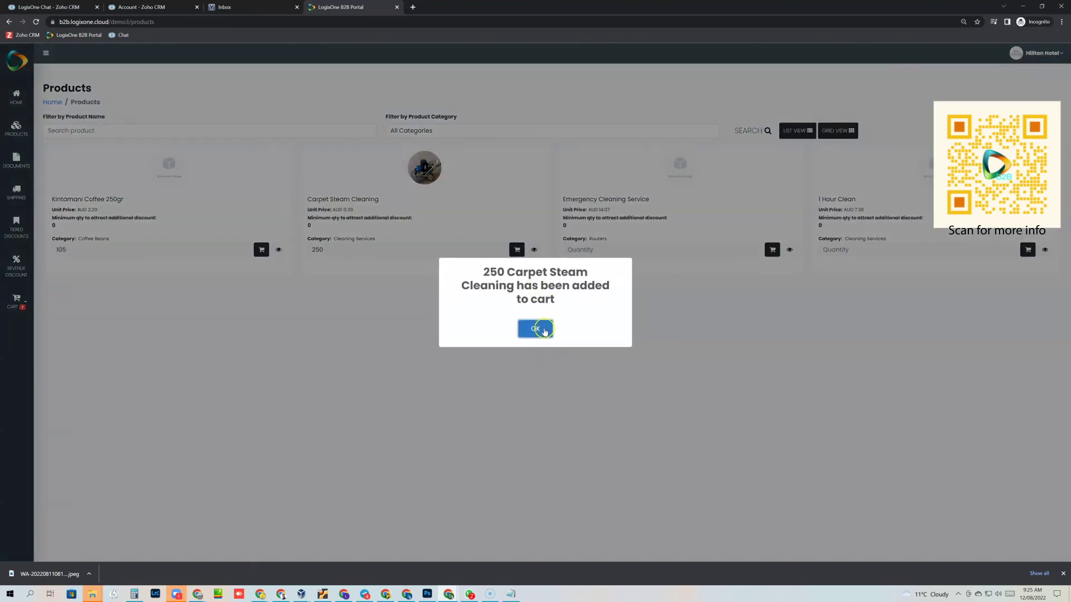
click(541, 329)
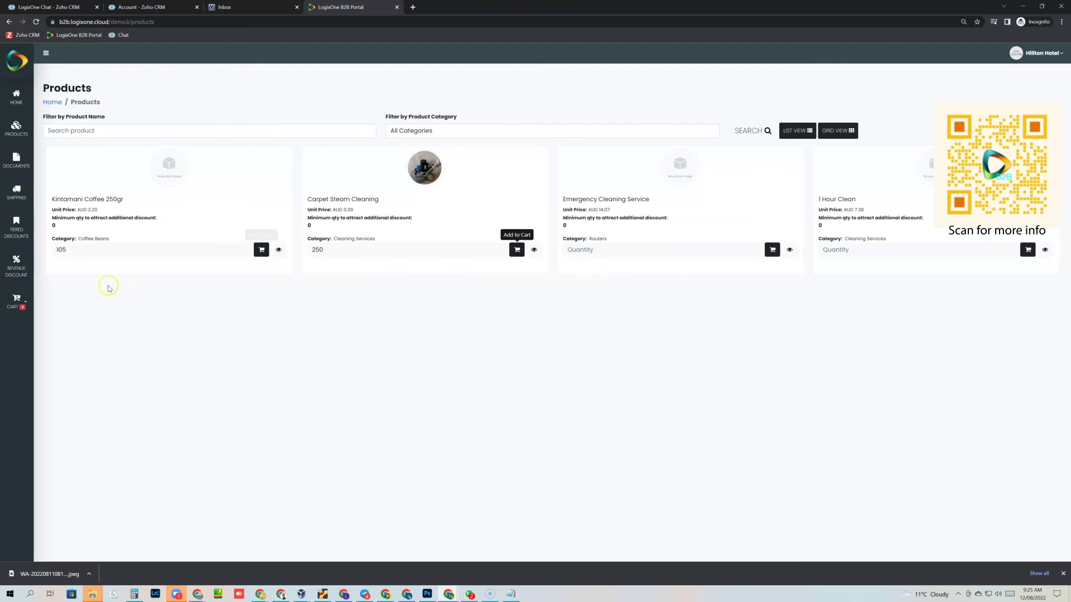
click(23, 310)
click(14, 345)
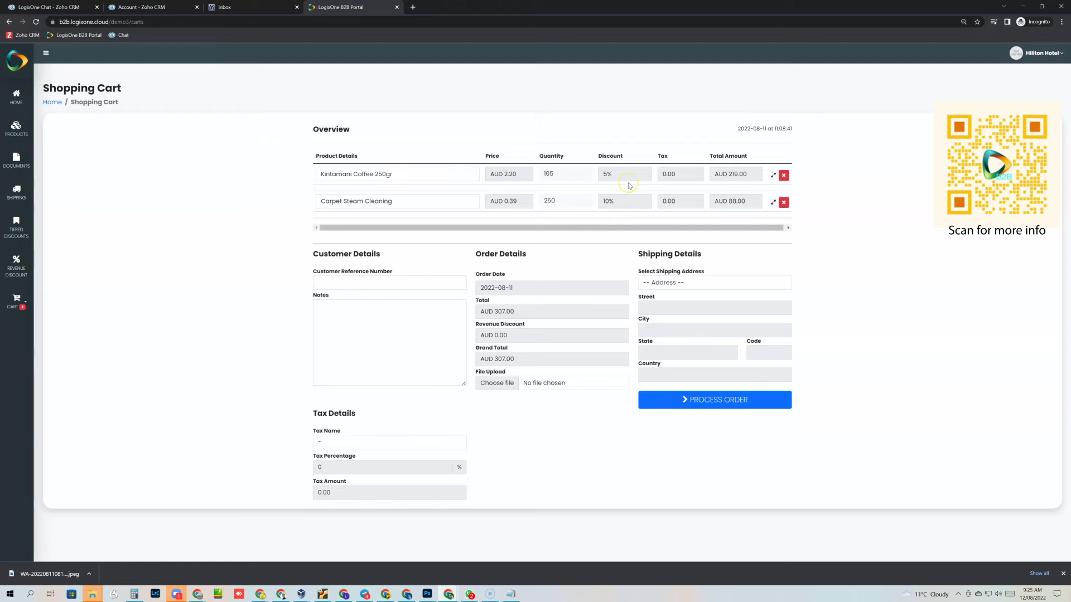
Step: Set customer reference 123, ship to Office Address, and add the note 'Please ship asap'
click(622, 204)
click(383, 282)
click(369, 303)
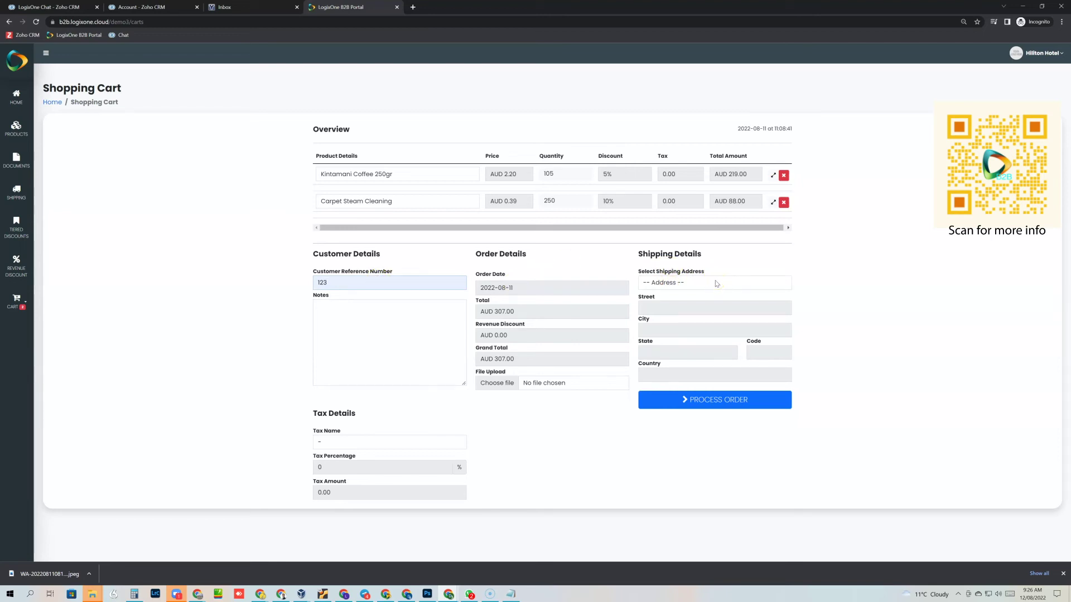
click(716, 284)
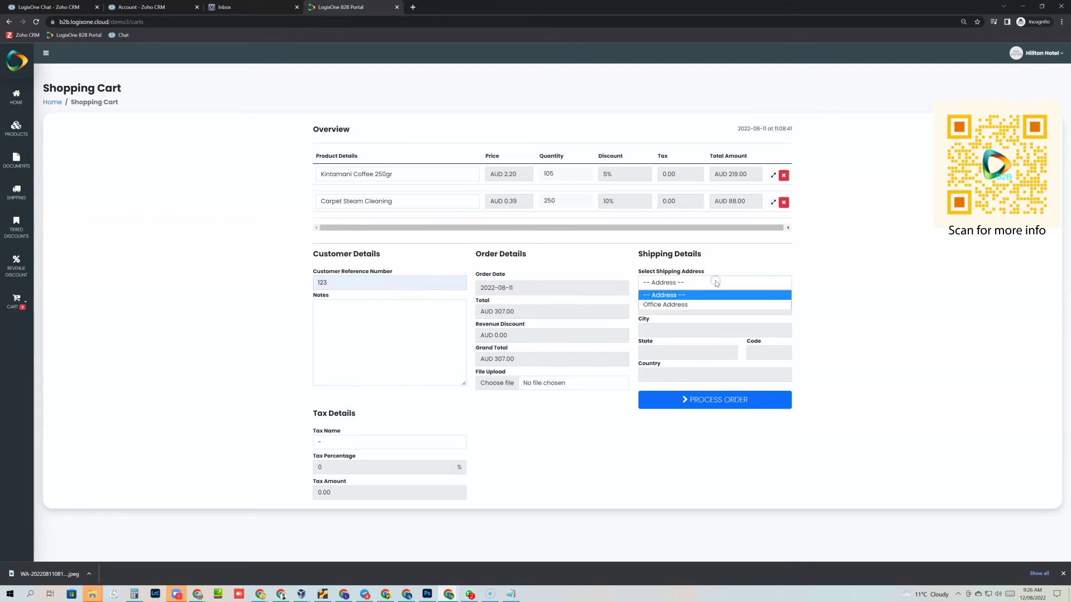
click(698, 304)
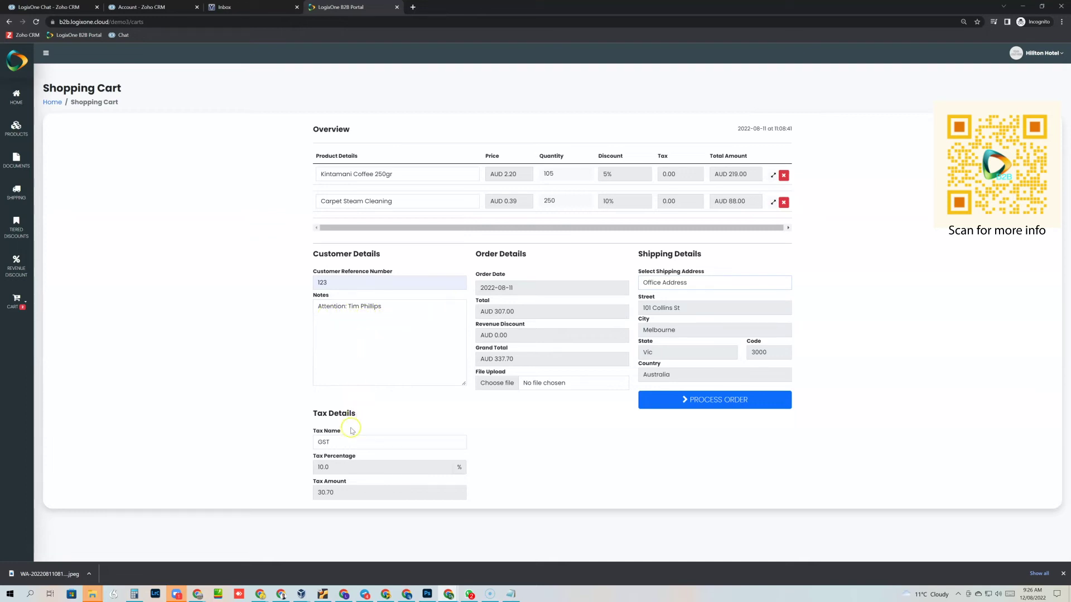
click(388, 310)
text(Please ship asap)
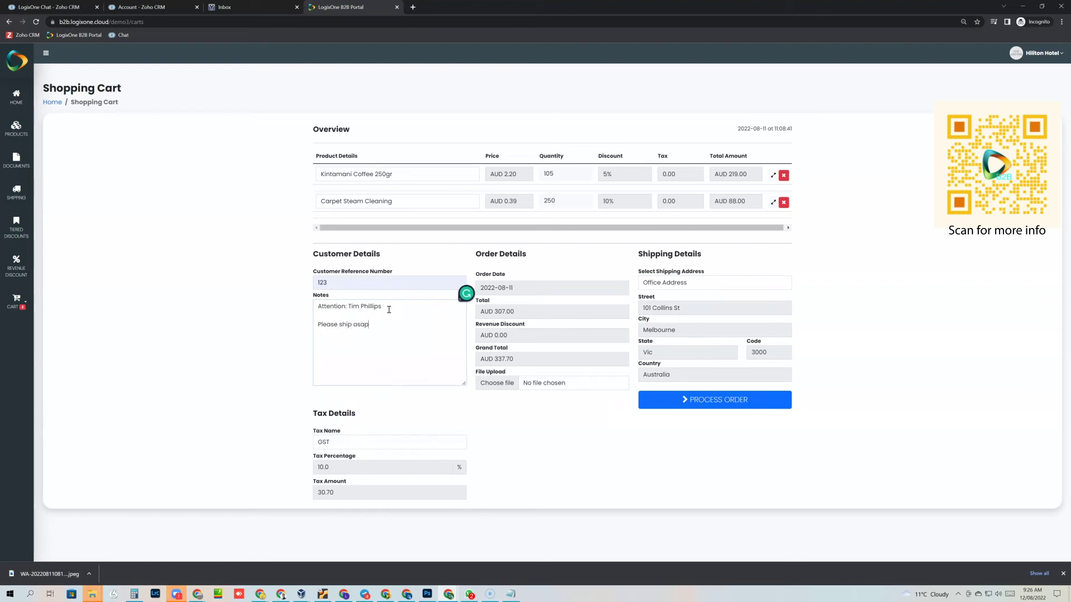
Step: Attach SIGR1-2208000010161.pdf to the order
click(485, 385)
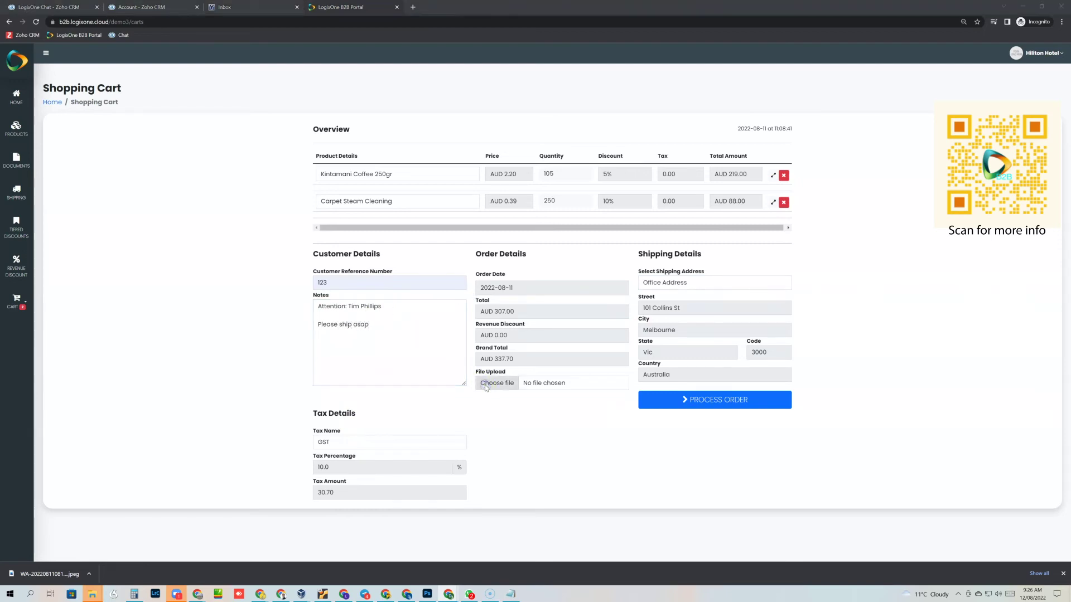
click(315, 267)
click(413, 422)
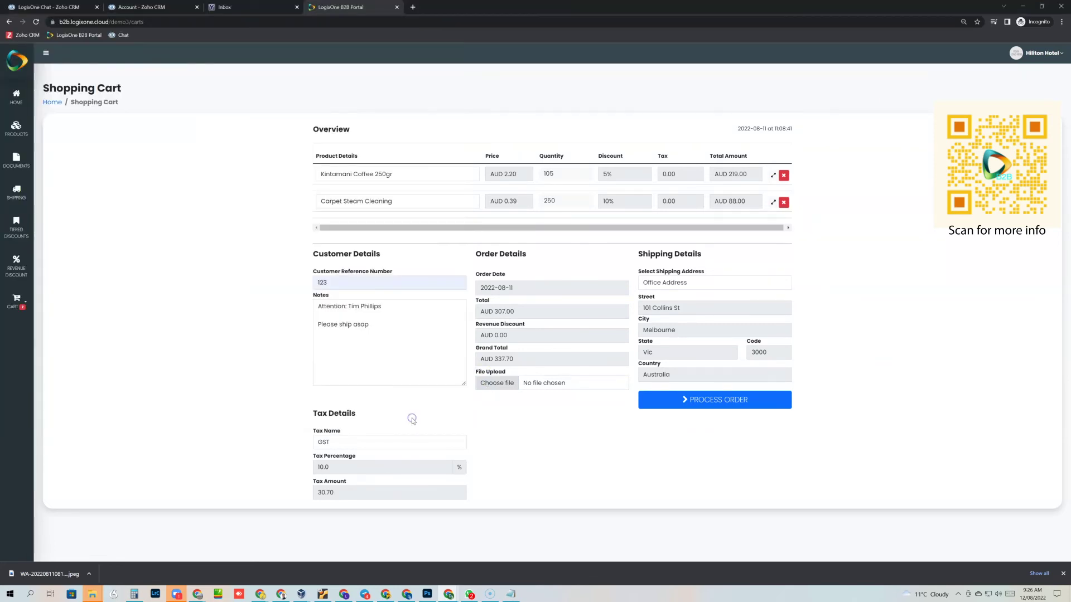